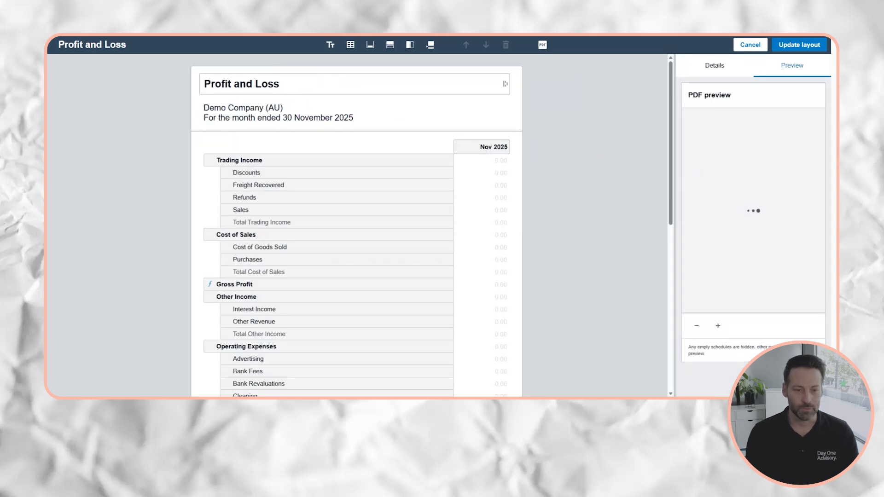
# Move Sales to the top of Trading Income with Freight Recovered just below it.
pyautogui.click(305, 212)
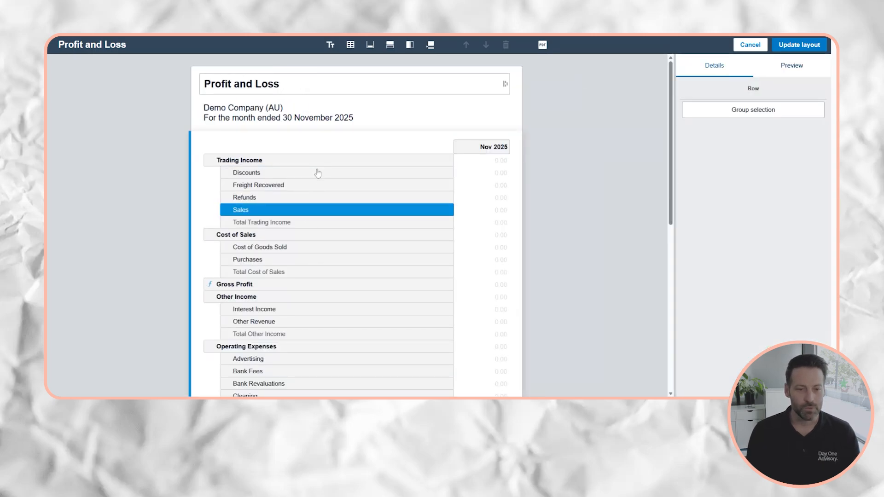
pyautogui.moveTo(304, 212); pyautogui.dragTo(318, 173)
pyautogui.moveTo(271, 199); pyautogui.dragTo(272, 183)
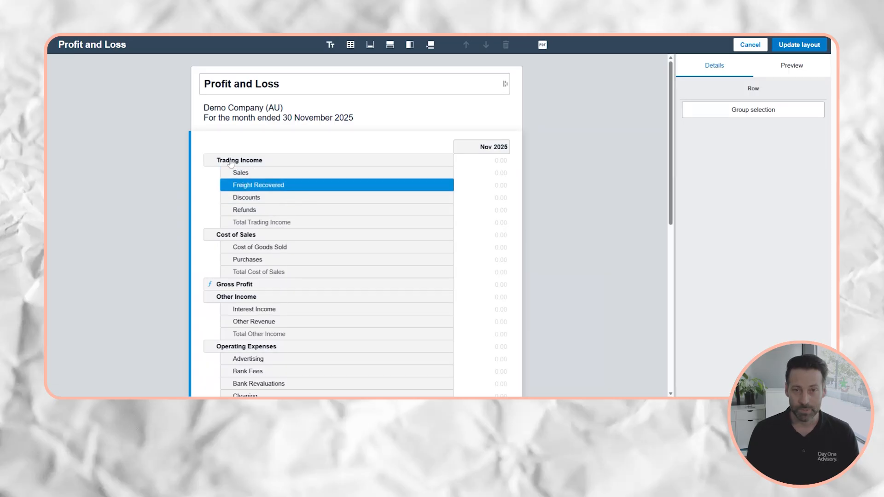
# Move Freight & Courier from Operating Expenses to under Cost of Goods Sold.
pyautogui.scroll(-3, 283, 223)
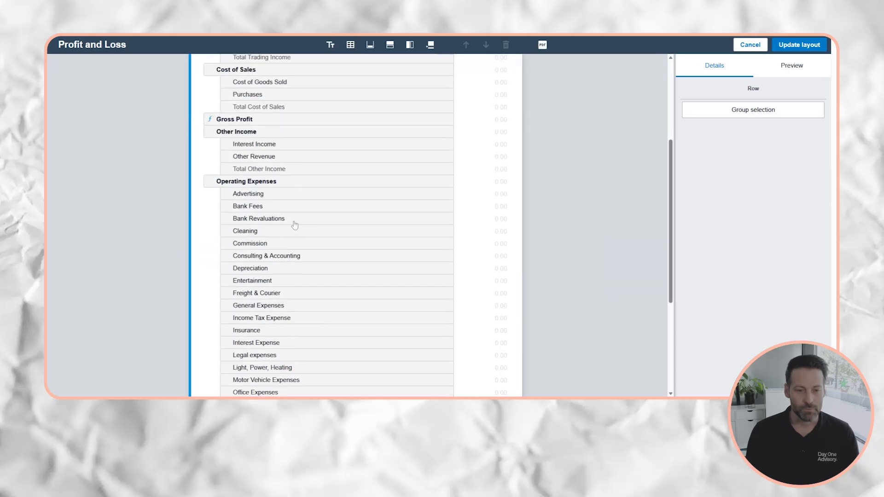
pyautogui.click(269, 294)
pyautogui.moveTo(271, 293); pyautogui.dragTo(304, 92)
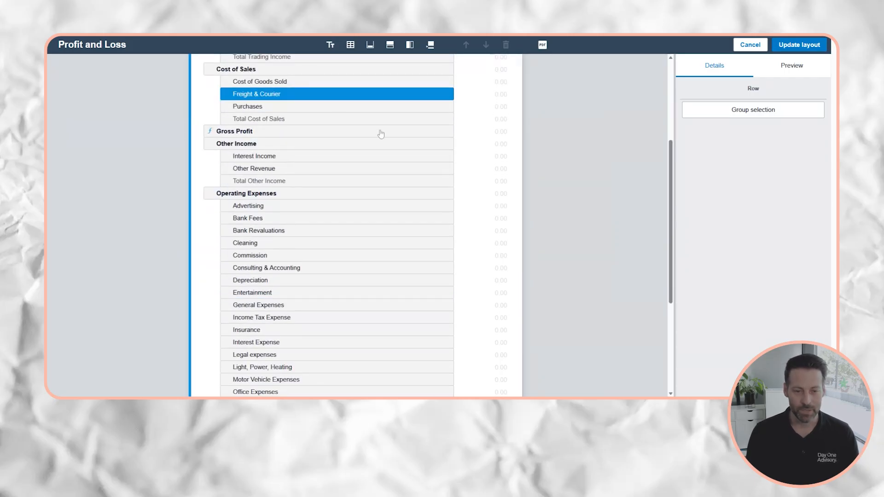
pyautogui.scroll(-1, 336, 205)
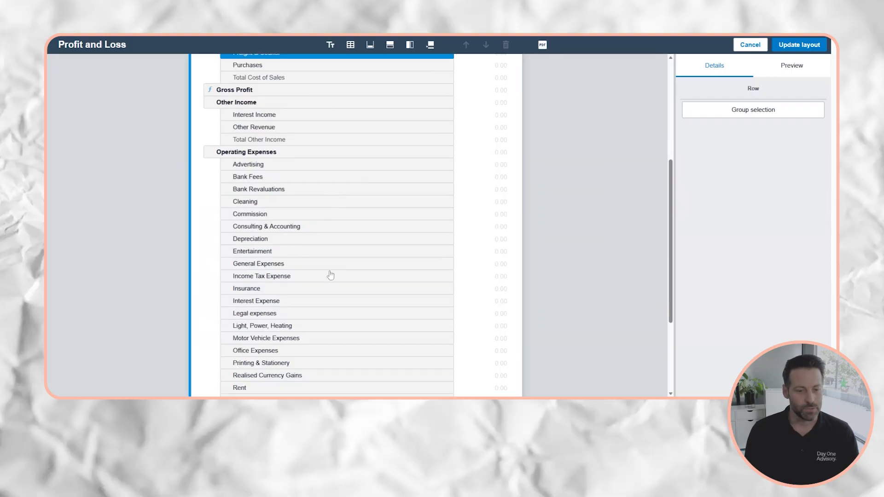
pyautogui.scroll(-1, 331, 276)
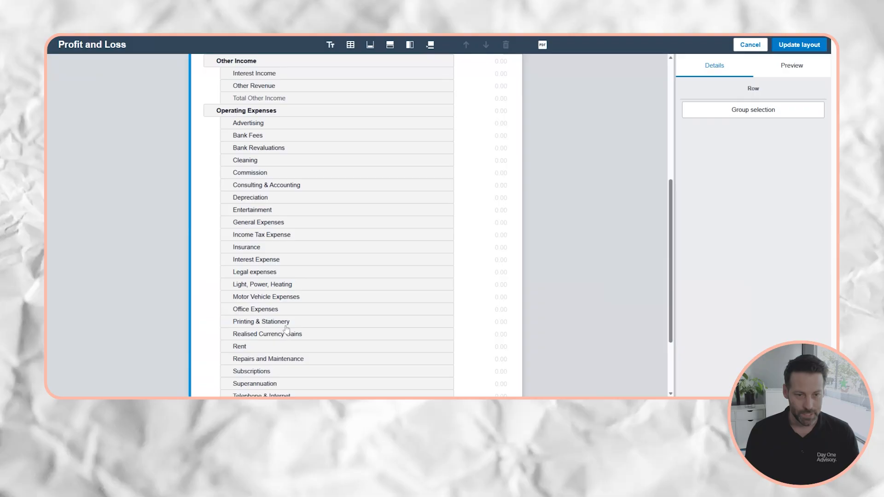
# Group Consulting & Accounting and Legal expenses under a collapsed 'Professional Fees' heading.
pyautogui.click(274, 185)
pyautogui.keyDown('ctrl'); pyautogui.click(267, 273); pyautogui.keyUp('ctrl')
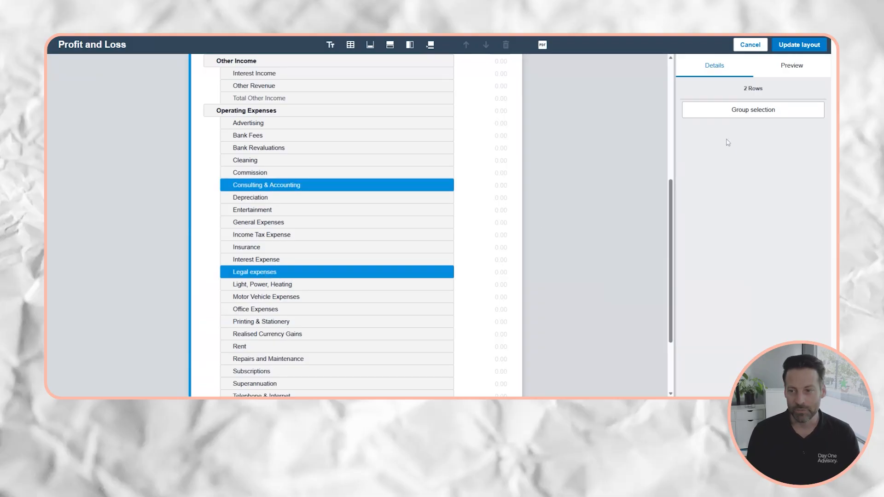
pyautogui.click(722, 119)
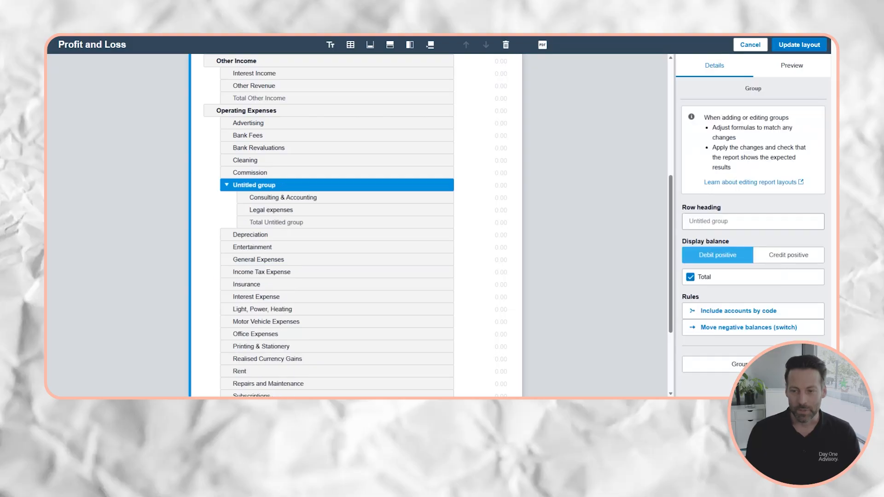
pyautogui.write('Pro')
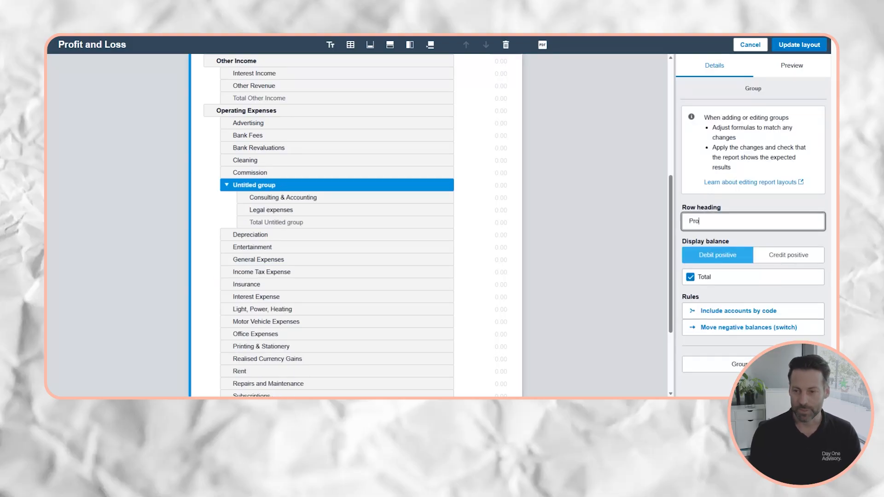
pyautogui.write('fessional Fees')
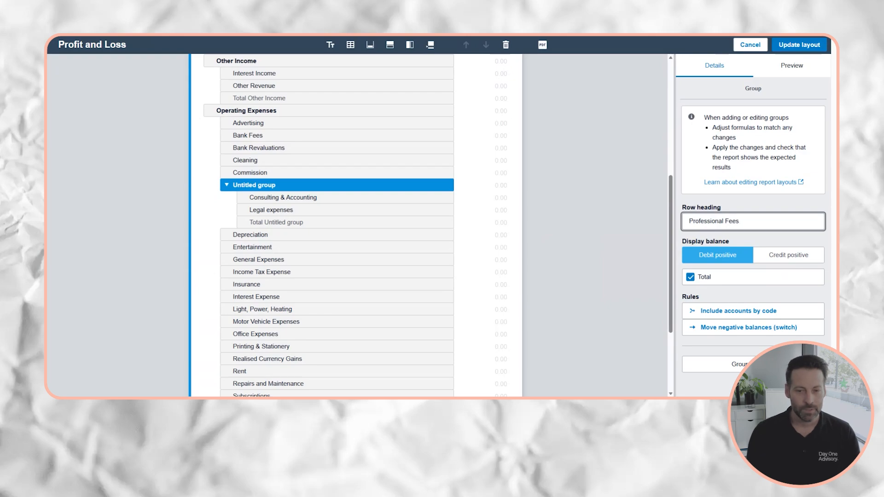
pyautogui.click(493, 245)
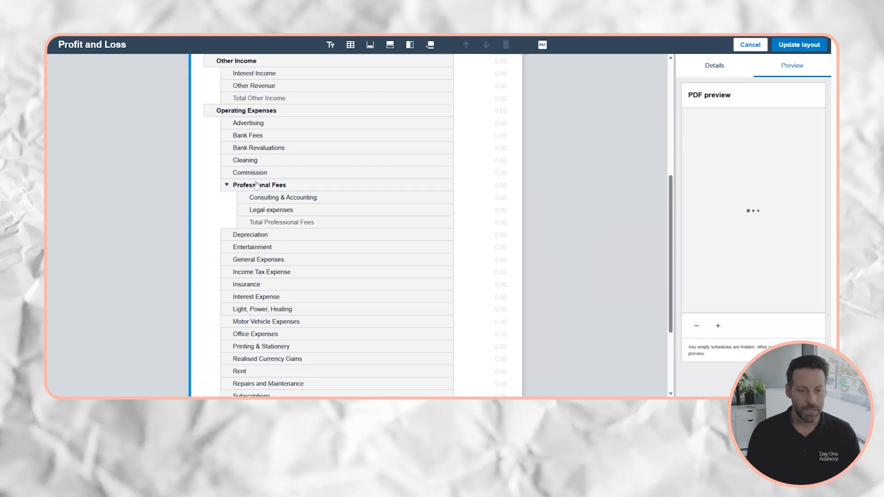
pyautogui.click(227, 185)
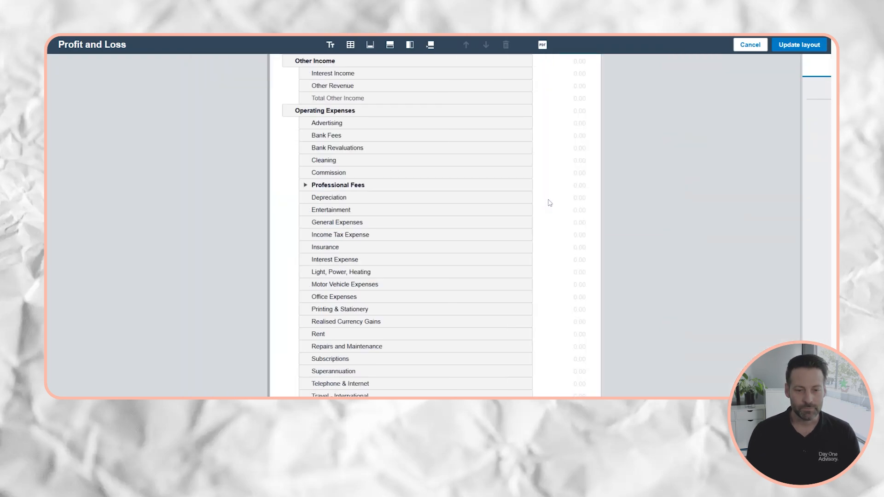
pyautogui.click(547, 200)
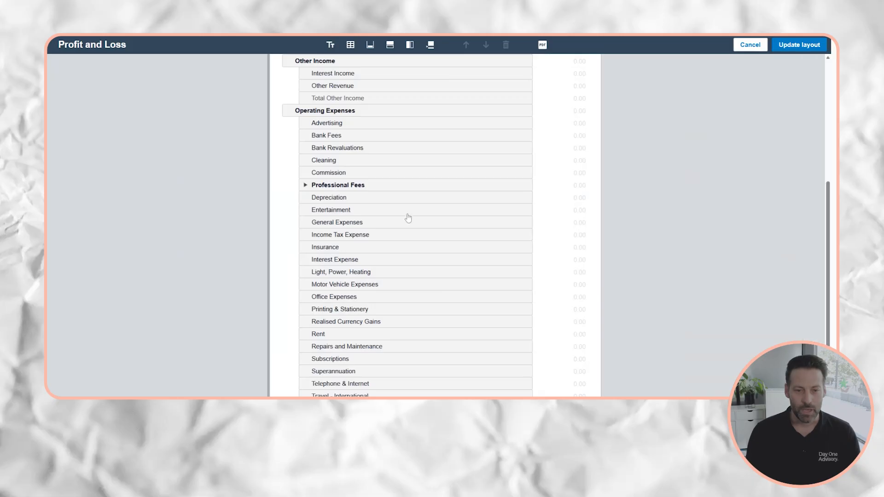
pyautogui.scroll(4, 410, 217)
pyautogui.click(389, 45)
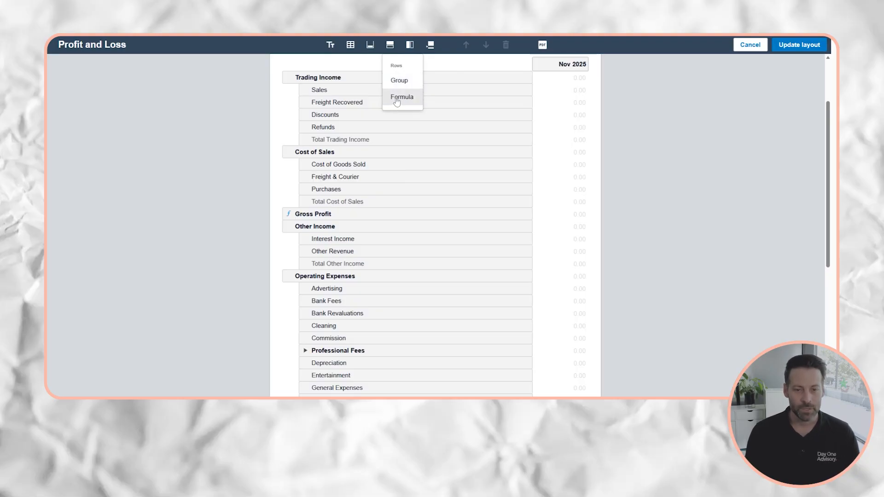
# Add a new formula row and place it directly under Gross Profit.
pyautogui.click(631, 197)
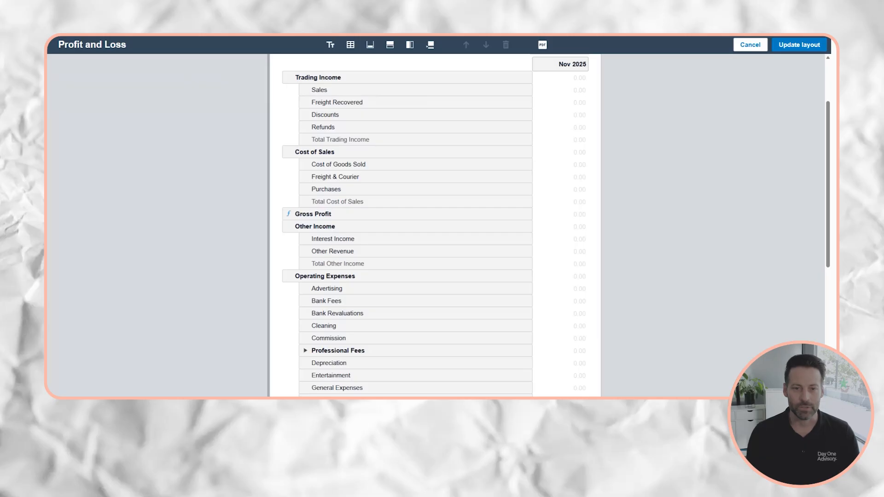
pyautogui.click(340, 214)
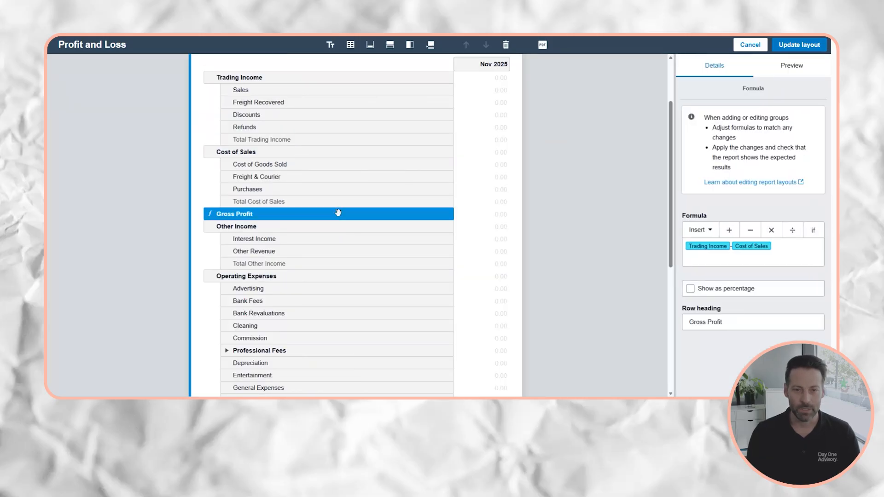
pyautogui.click(391, 45)
pyautogui.click(400, 97)
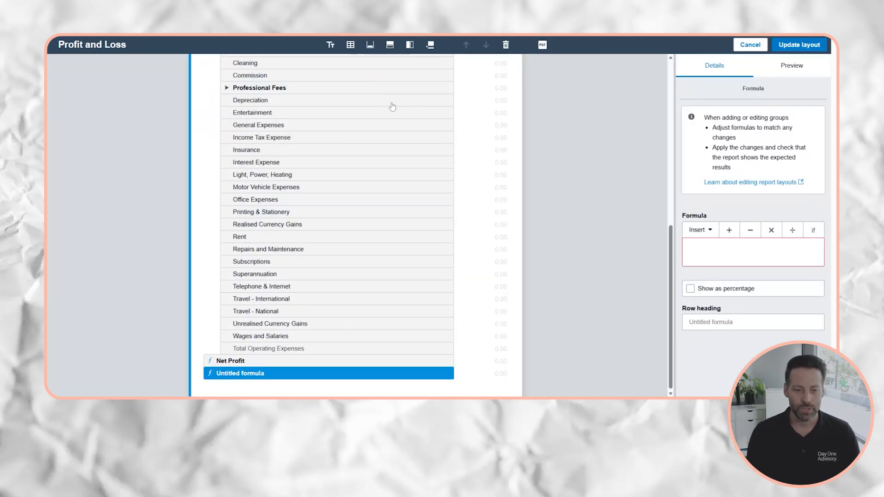
pyautogui.moveTo(257, 377); pyautogui.dragTo(279, 127)
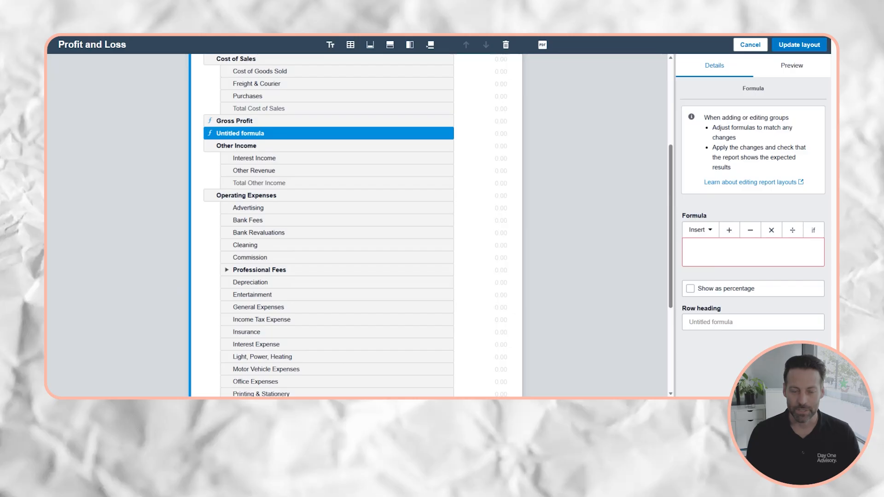
pyautogui.scroll(3, 526, 234)
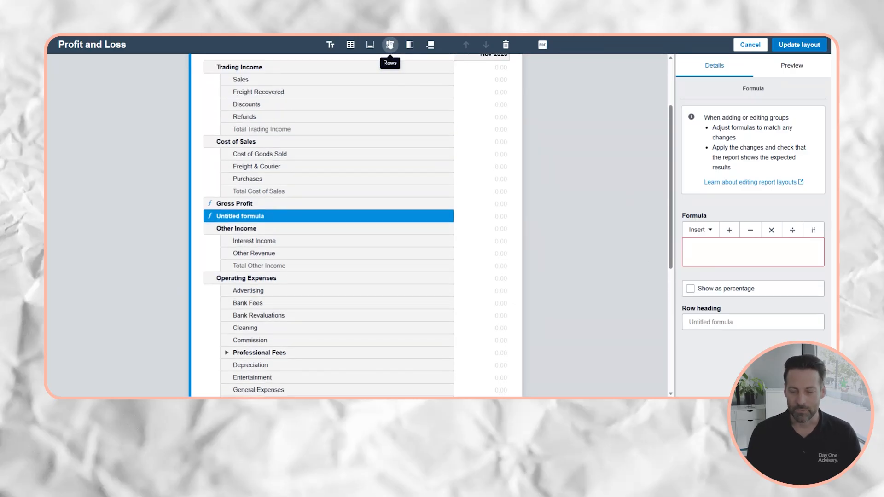
# Set the formula to Gross Profit ÷ Trading Income, shown as a percentage.
pyautogui.click(712, 238)
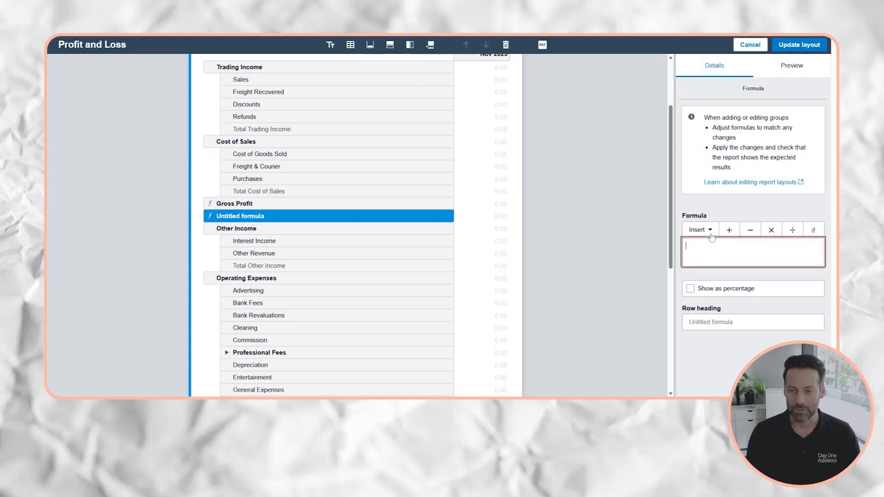
pyautogui.click(710, 234)
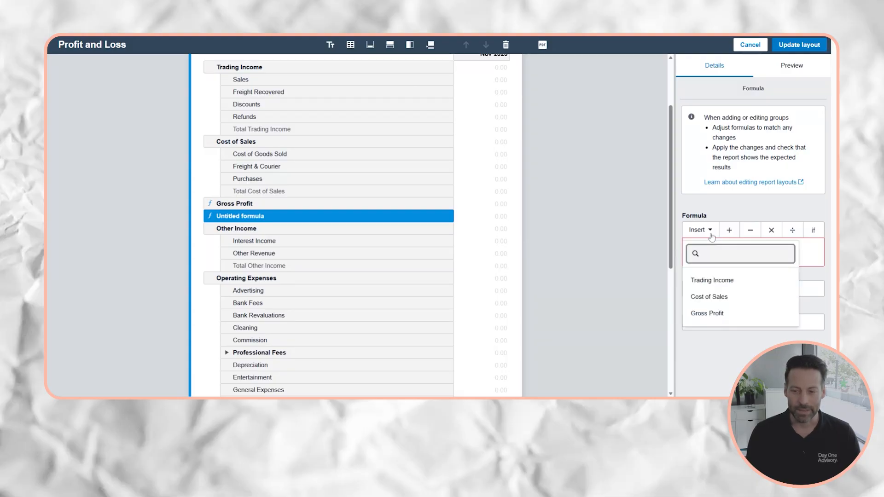
pyautogui.click(720, 317)
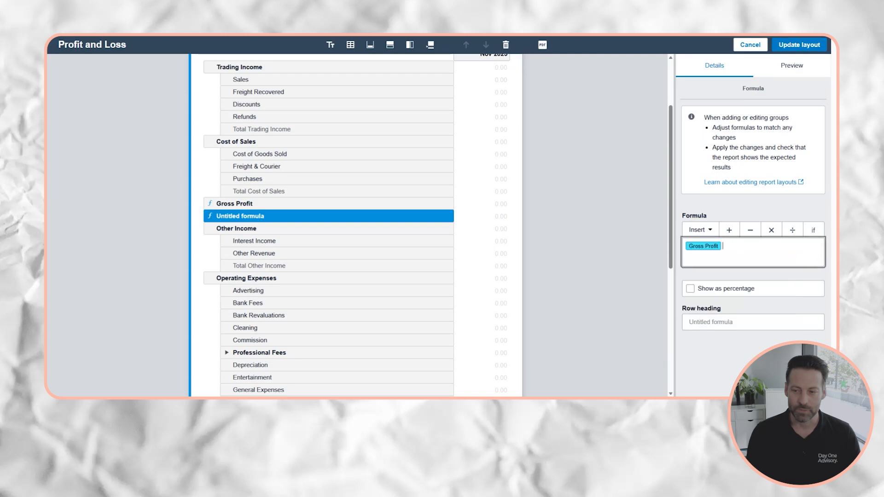
pyautogui.click(699, 230)
pyautogui.click(712, 280)
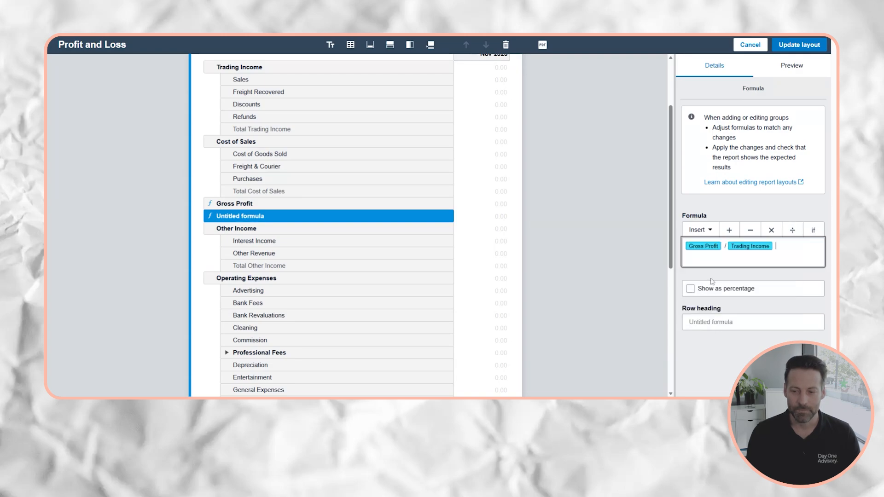
pyautogui.click(690, 289)
# Give the new row the heading 'Gross Profit %'.
pyautogui.click(714, 323)
pyautogui.write('Gross Profi')
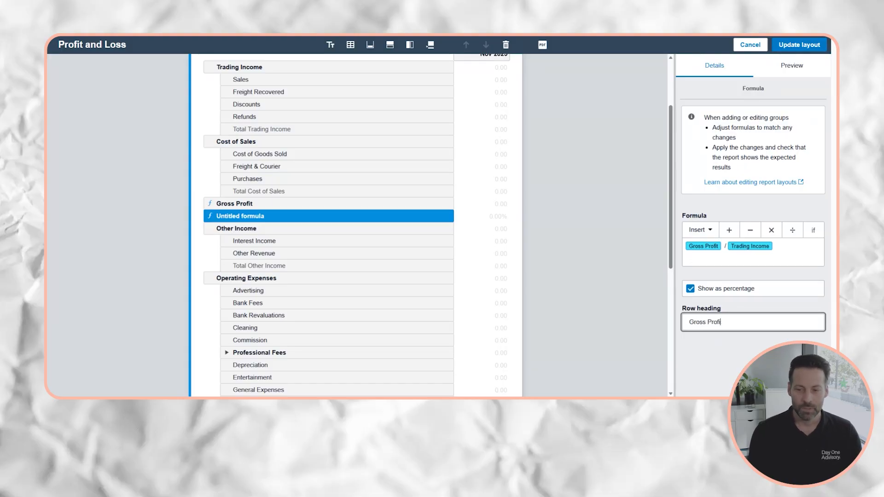
pyautogui.write('t Marg')
pyautogui.press('BackSpace')
pyautogui.press('BackSpace')
pyautogui.press('BackSpace')
pyautogui.press('BackSpace')
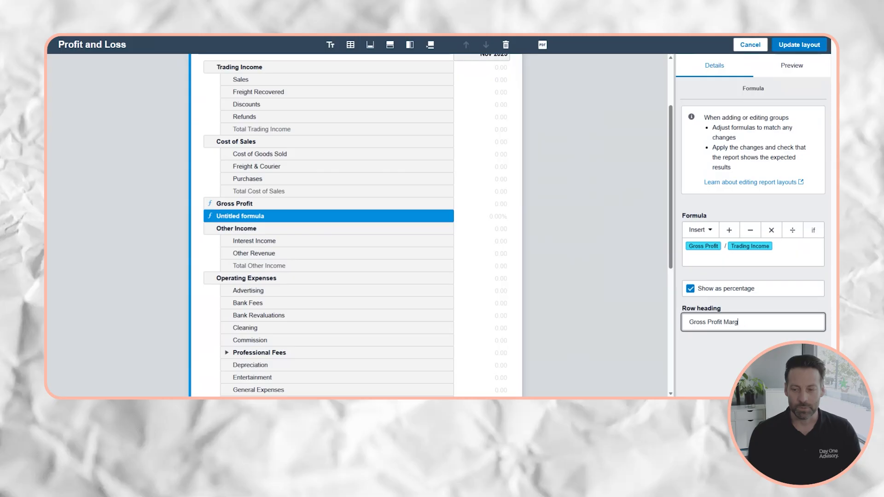
pyautogui.write('%')
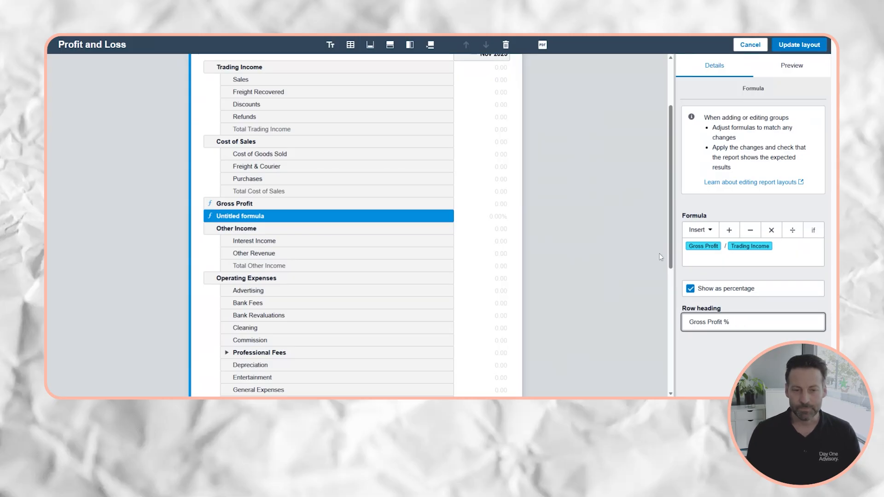
pyautogui.click(682, 235)
pyautogui.click(604, 222)
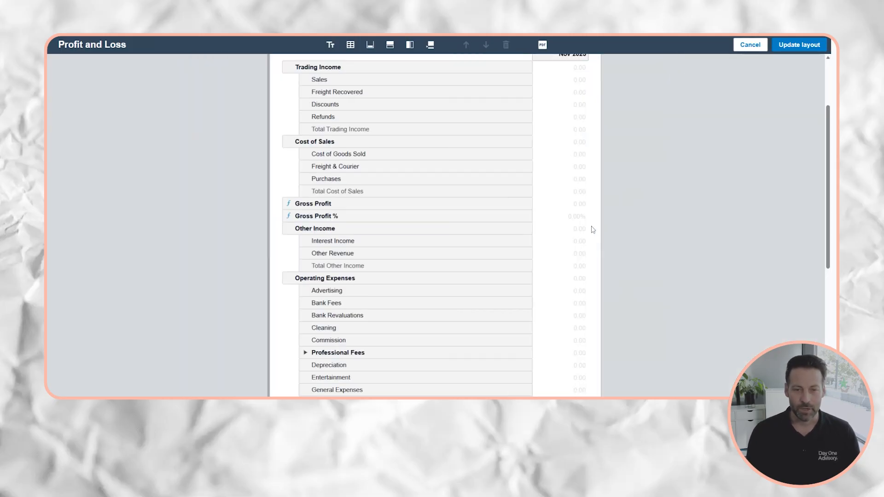
pyautogui.scroll(2, 593, 233)
pyautogui.scroll(-1, 620, 228)
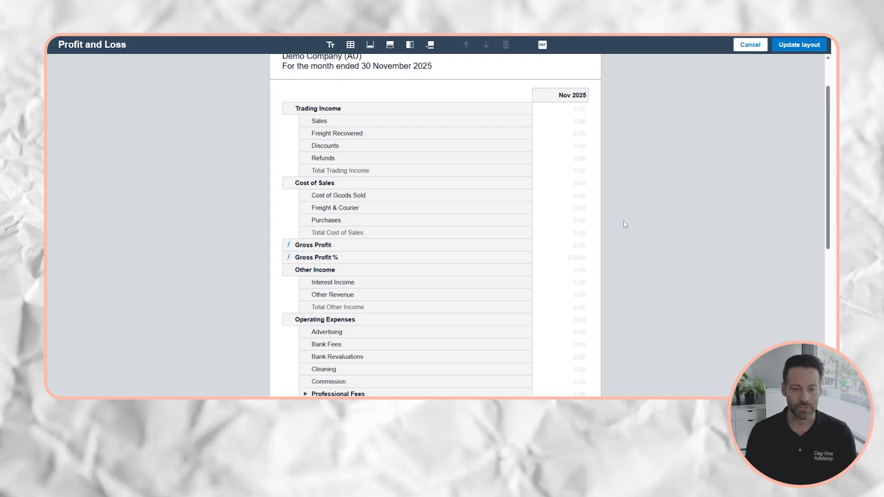
pyautogui.scroll(-1, 623, 223)
pyautogui.click(342, 203)
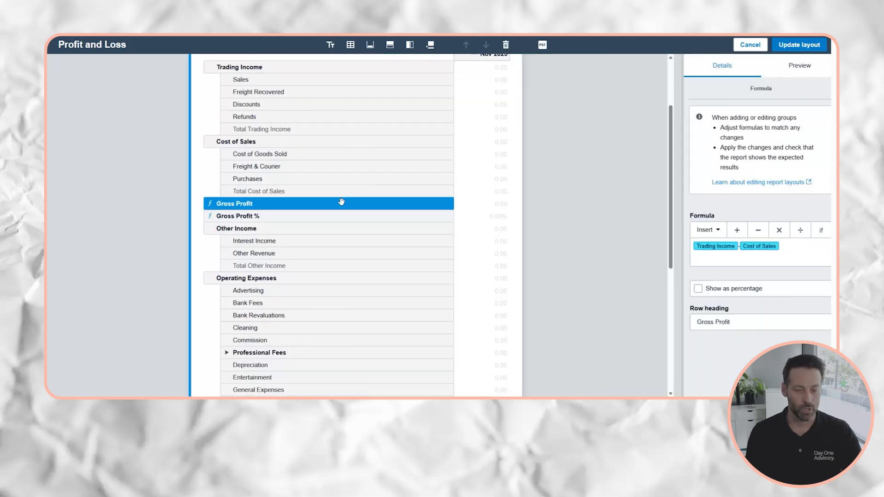
pyautogui.click(557, 220)
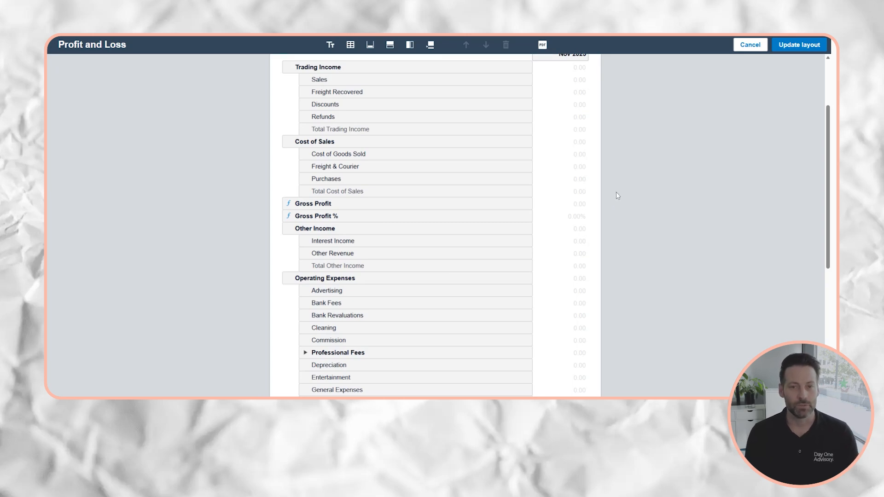
# Add a new group row placed below Gross Profit %.
pyautogui.click(390, 45)
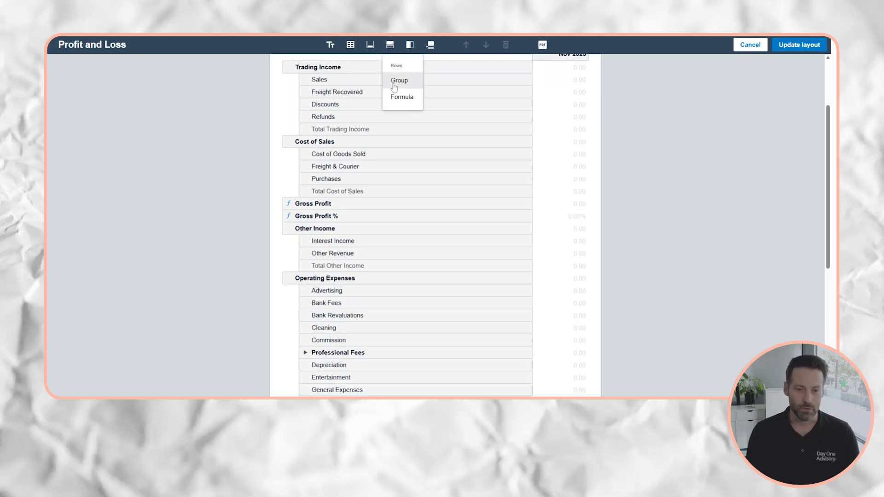
pyautogui.click(394, 88)
pyautogui.moveTo(241, 67); pyautogui.dragTo(239, 246)
# Head the group 'Direct Advertising Costs', debit positive, and move Advertising into it.
pyautogui.click(698, 225)
pyautogui.write('Direct Advertising Cso')
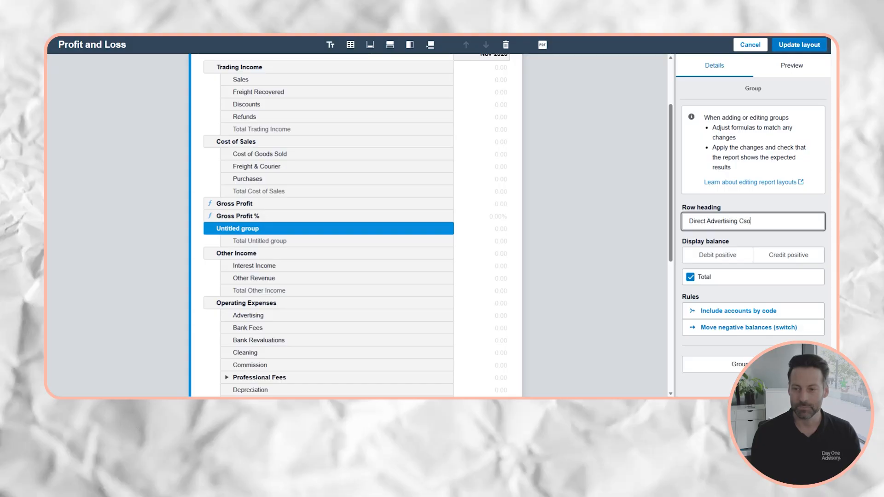
pyautogui.press('BackSpace')
pyautogui.press('BackSpace')
pyautogui.press('BackSpace')
pyautogui.write('sts')
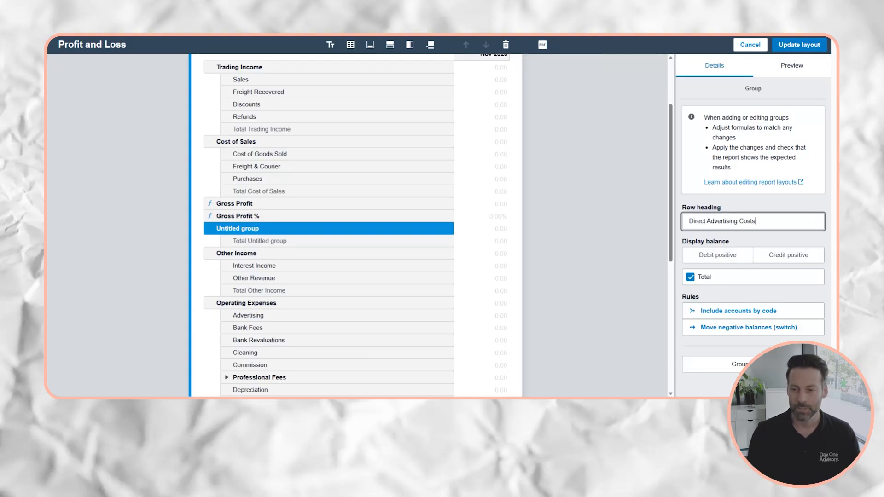
pyautogui.click(696, 257)
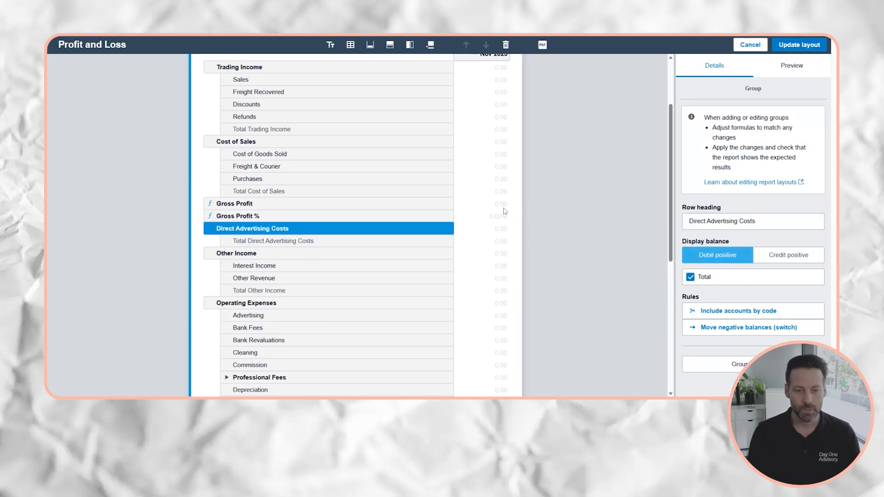
pyautogui.click(544, 216)
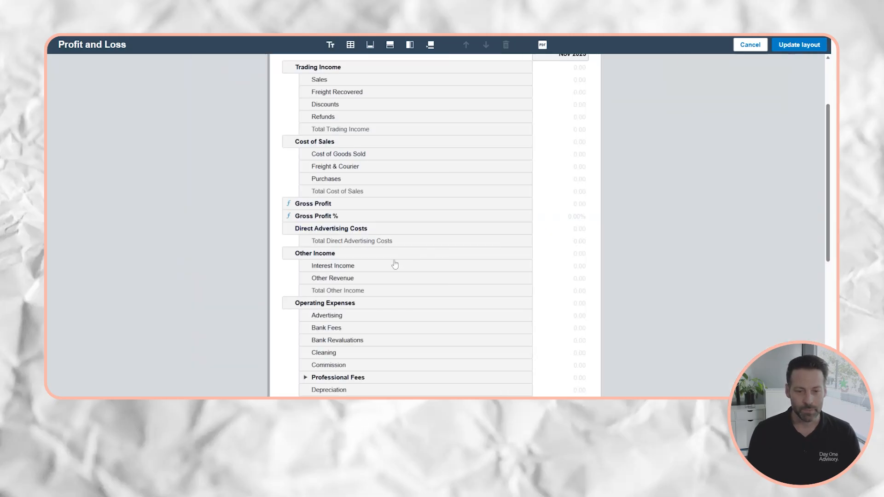
pyautogui.moveTo(330, 320); pyautogui.dragTo(352, 230)
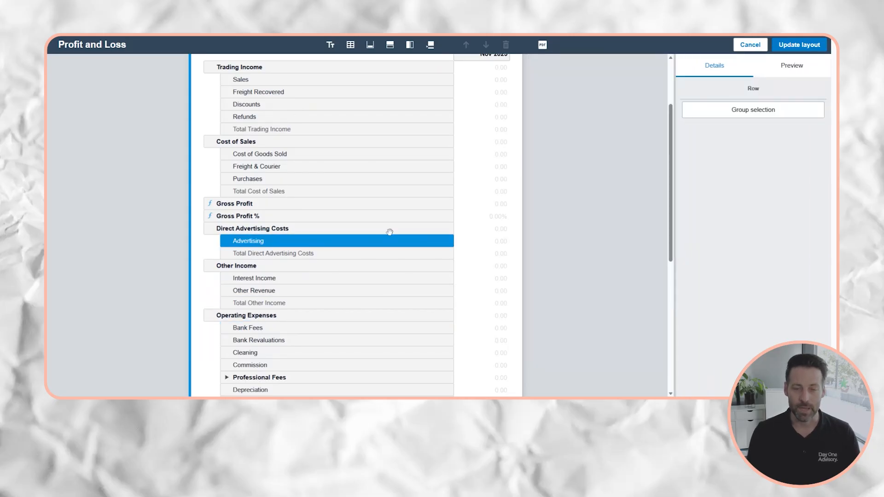
# Add a formula row below Total Direct Advertising Costs headed 'Contribution Margin'.
pyautogui.click(390, 44)
pyautogui.click(402, 97)
pyautogui.moveTo(256, 253); pyautogui.dragTo(257, 271)
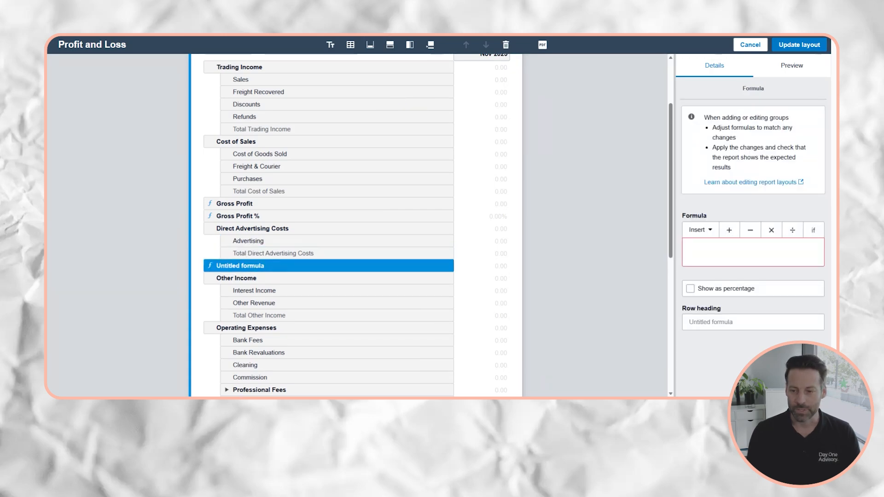
pyautogui.click(723, 322)
pyautogui.write('Coin')
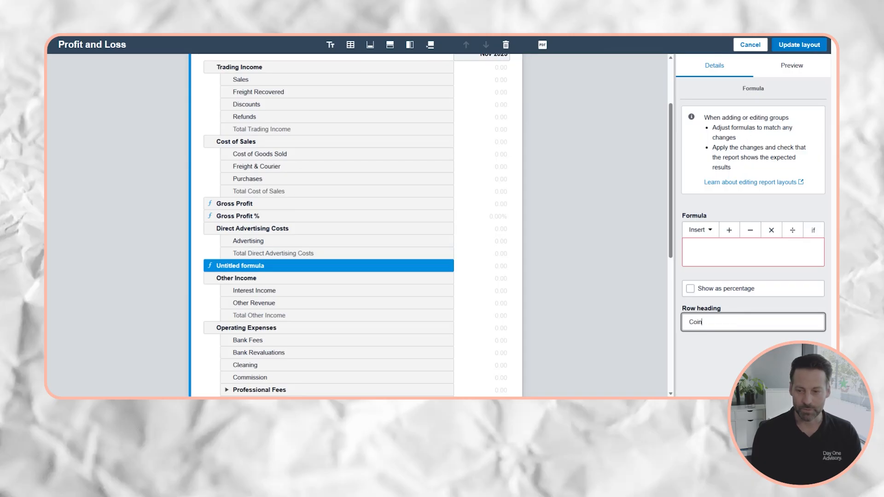
pyautogui.write('trbution Margin')
# Set its formula to Gross Profit − Direct Advertising Costs.
pyautogui.click(708, 252)
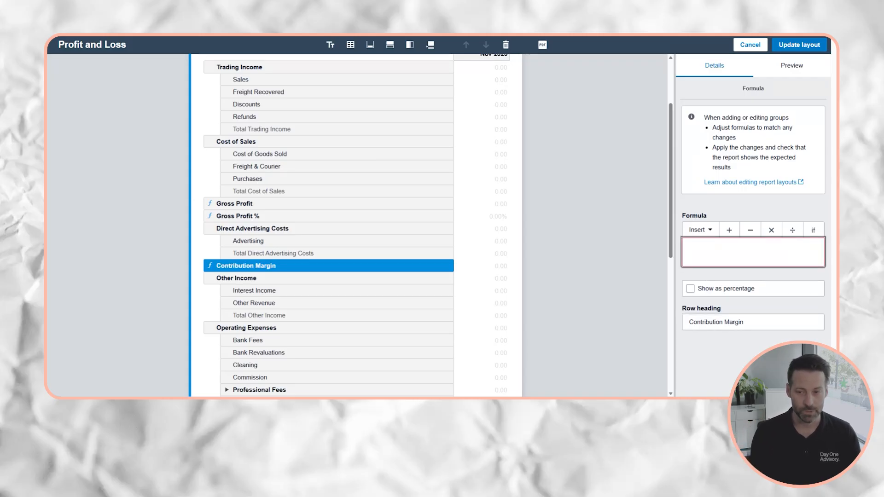
pyautogui.click(707, 230)
pyautogui.click(710, 316)
pyautogui.click(751, 232)
pyautogui.click(696, 232)
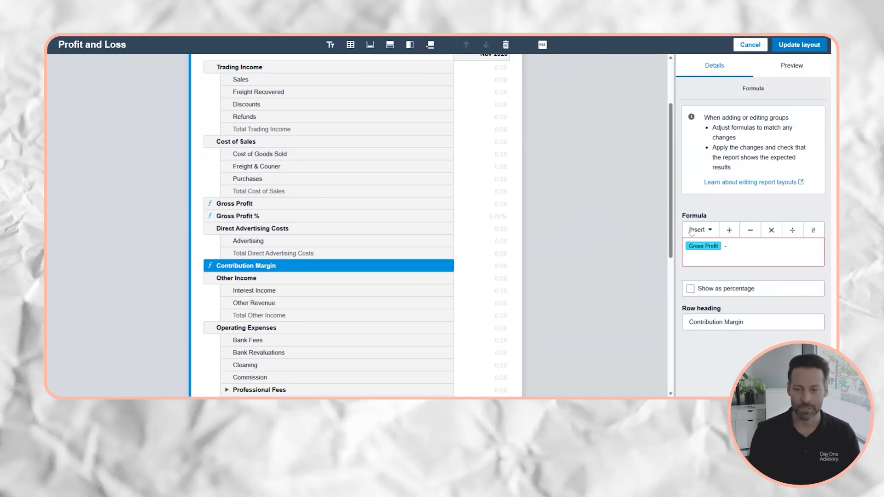
pyautogui.click(702, 349)
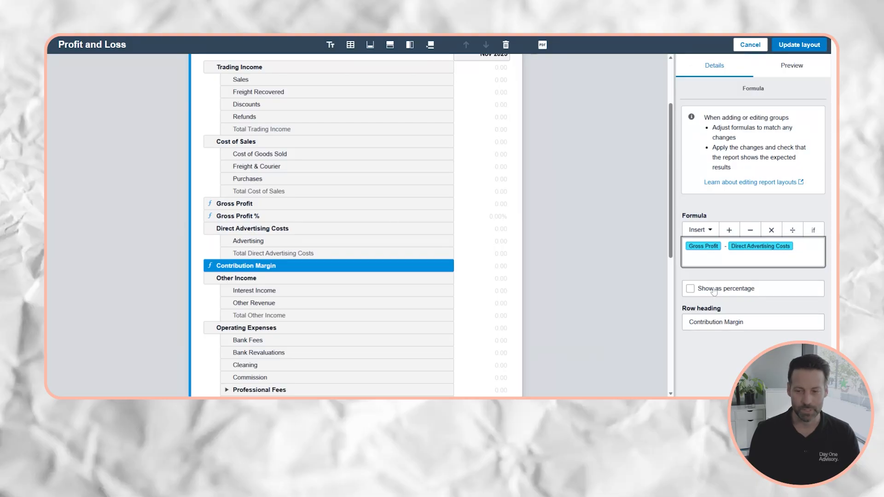
# Add a formula row below Contribution Margin headed 'Contribution Margin %'.
pyautogui.click(729, 364)
pyautogui.click(390, 45)
pyautogui.click(396, 96)
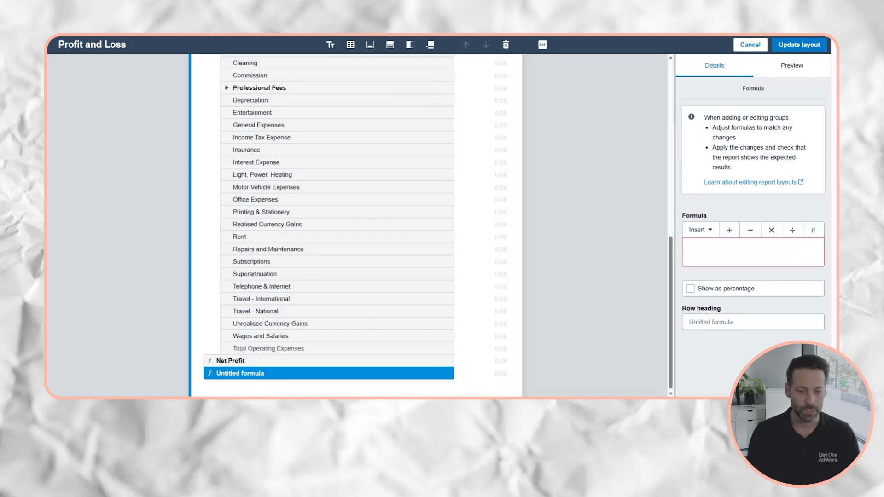
pyautogui.scroll(5, 233, 339)
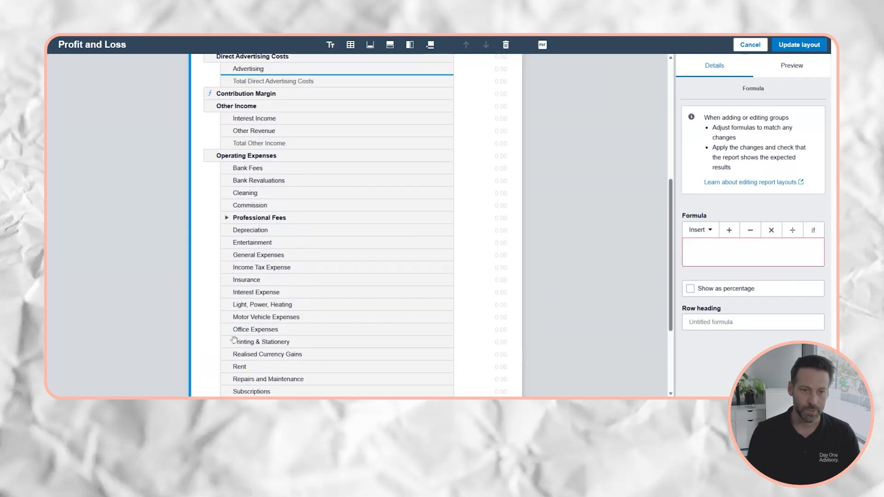
pyautogui.moveTo(234, 339); pyautogui.dragTo(234, 376)
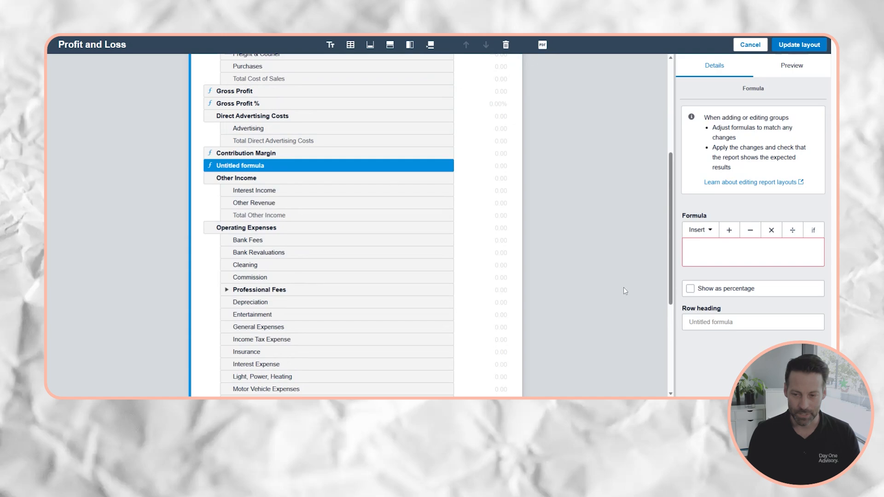
pyautogui.click(728, 322)
pyautogui.write('Contribution Margin %')
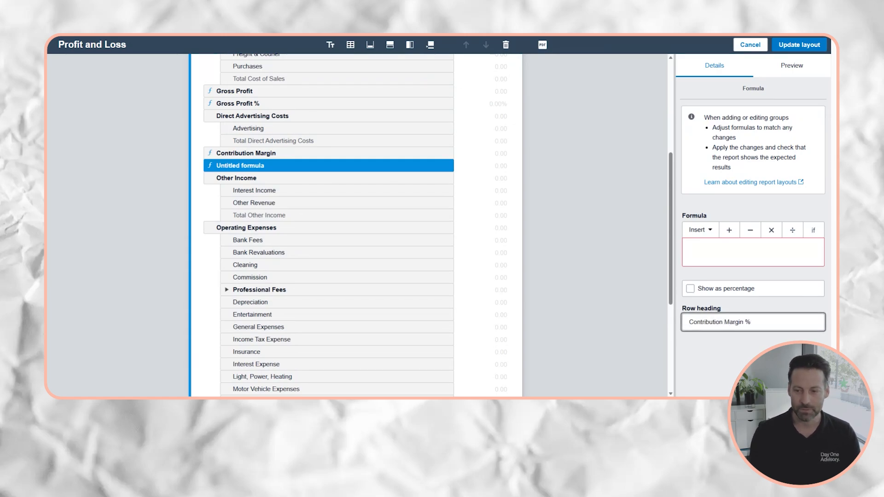
# Set it to Contribution Margin / Trading Income, shown as a percentage.
pyautogui.click(690, 291)
pyautogui.click(700, 230)
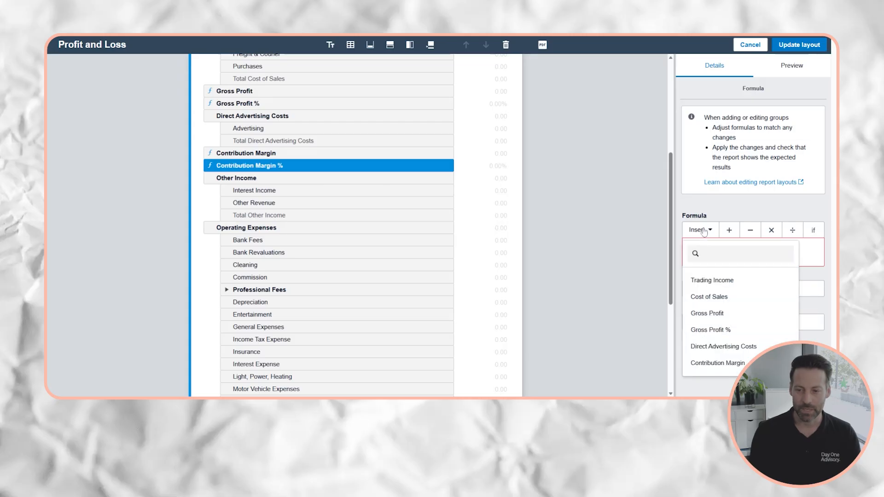
pyautogui.click(704, 361)
pyautogui.write('/')
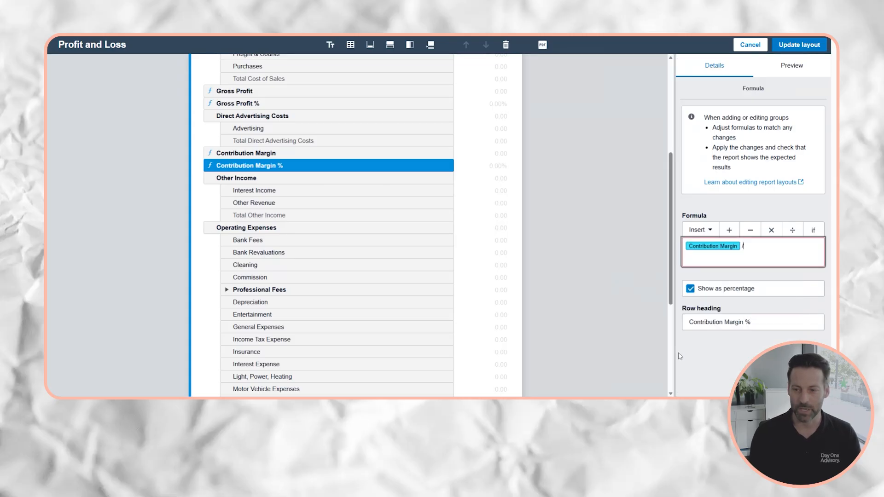
pyautogui.click(700, 229)
pyautogui.click(704, 282)
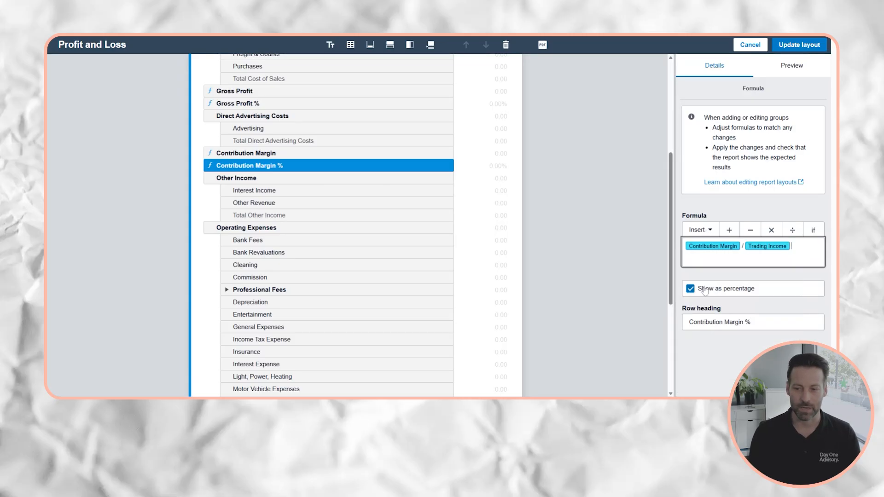
pyautogui.click(639, 289)
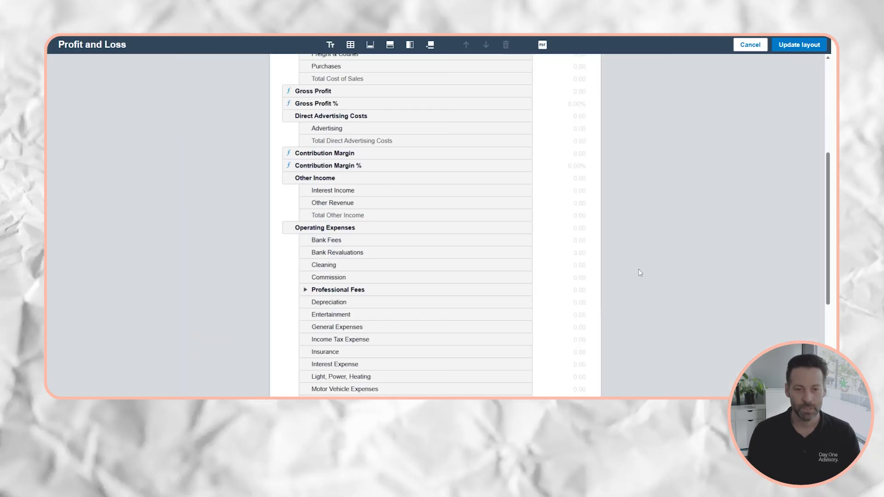
pyautogui.scroll(3, 632, 278)
pyautogui.scroll(1, 625, 290)
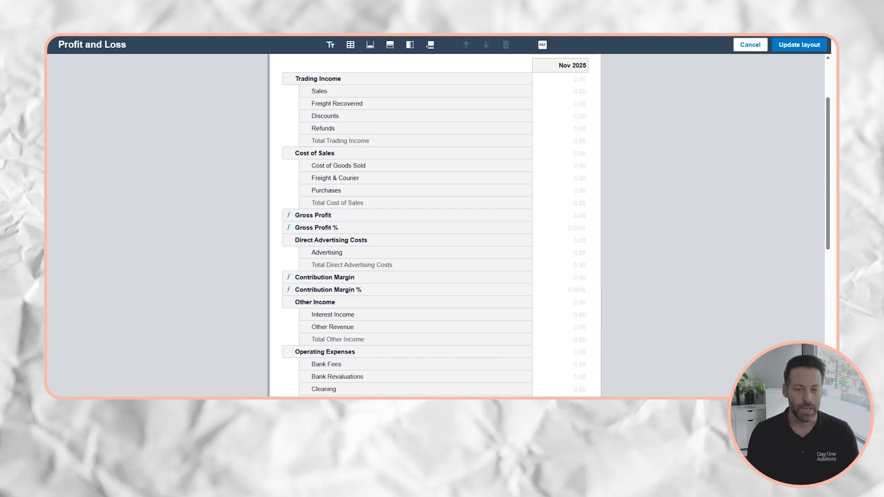
pyautogui.scroll(-1, 308, 288)
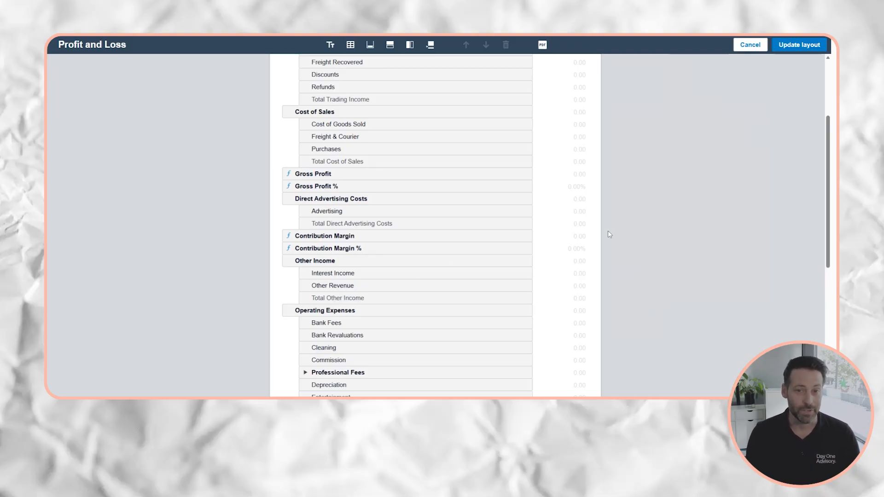
pyautogui.scroll(-1, 667, 278)
pyautogui.scroll(-6, 670, 278)
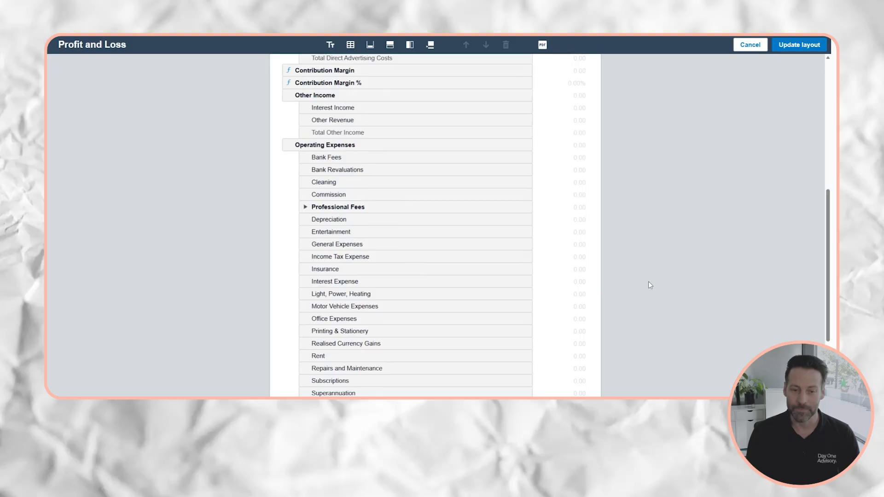
pyautogui.scroll(1, 450, 189)
pyautogui.scroll(-1, 464, 173)
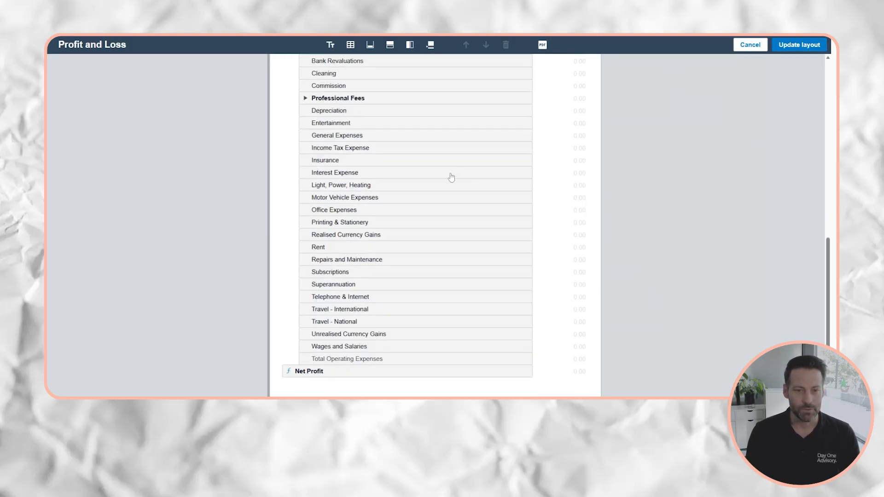
# Group Depreciation, Income Tax Expense and Interest Expense below Net Profit as 'Depreciation, Interest & Tax'.
pyautogui.click(386, 112)
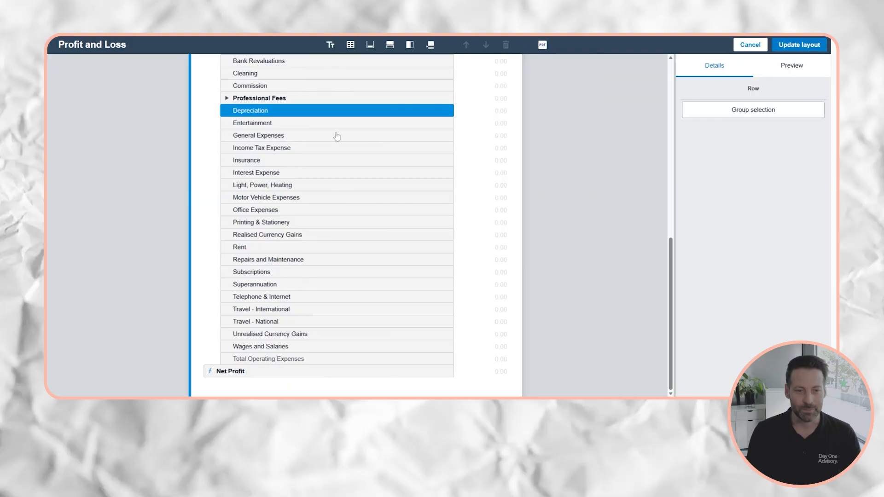
pyautogui.keyDown('ctrl'); pyautogui.click(278, 148); pyautogui.keyUp('ctrl')
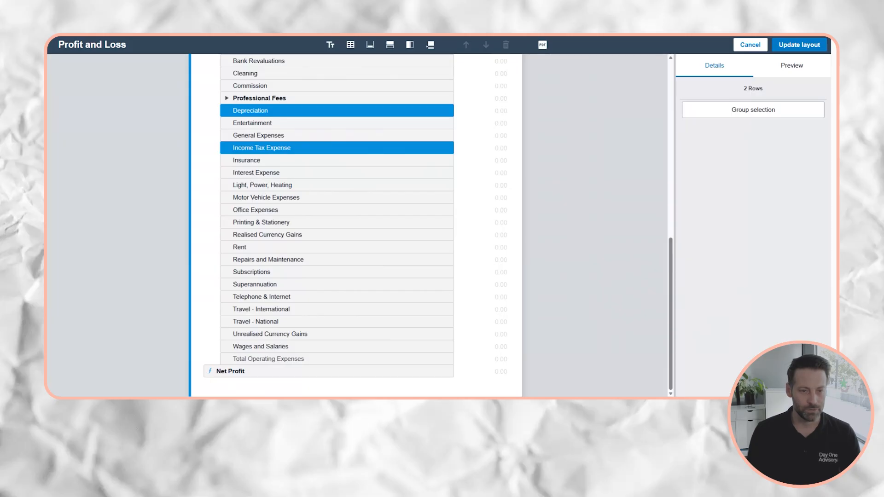
pyautogui.keyDown('ctrl'); pyautogui.click(251, 172); pyautogui.keyUp('ctrl')
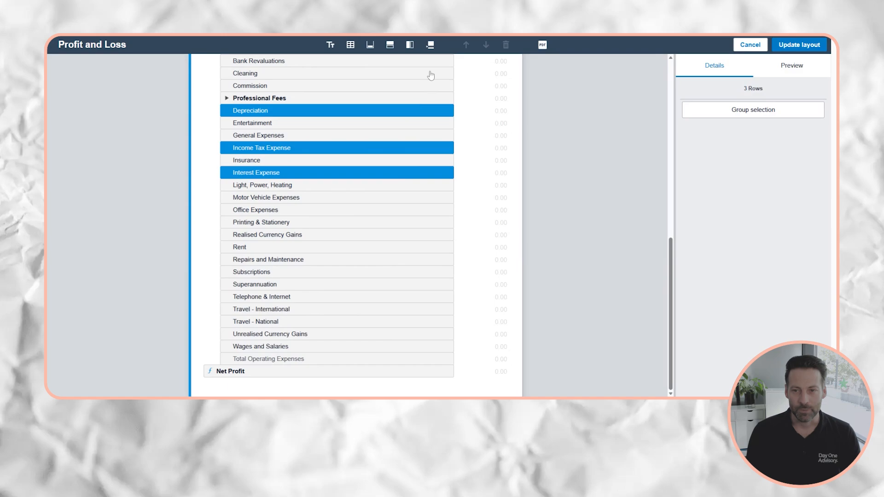
pyautogui.click(715, 114)
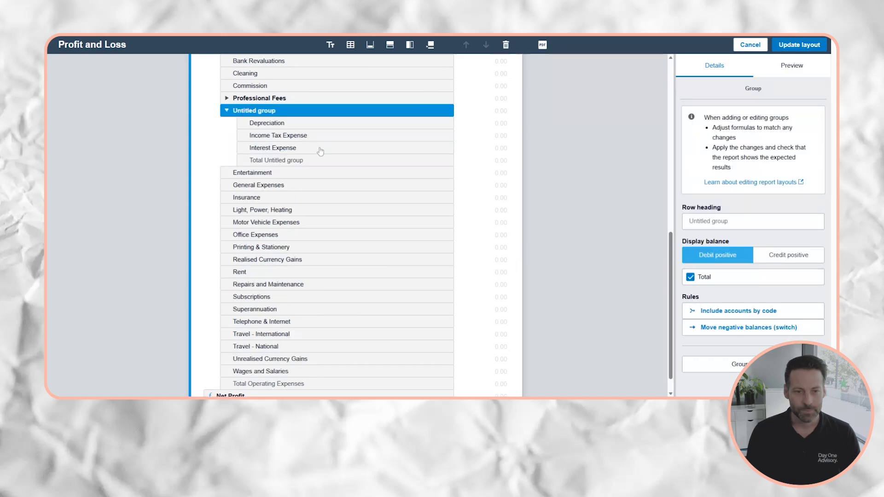
pyautogui.moveTo(336, 112); pyautogui.dragTo(318, 377)
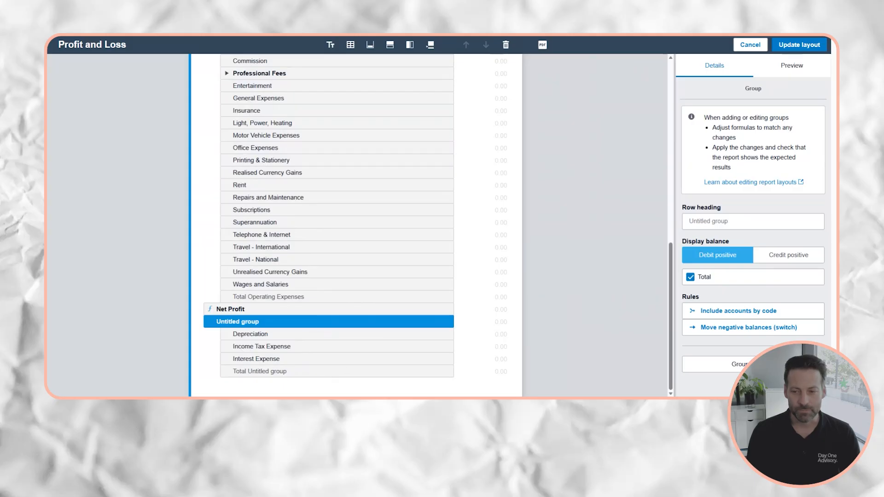
pyautogui.click(731, 222)
pyautogui.write('Depr')
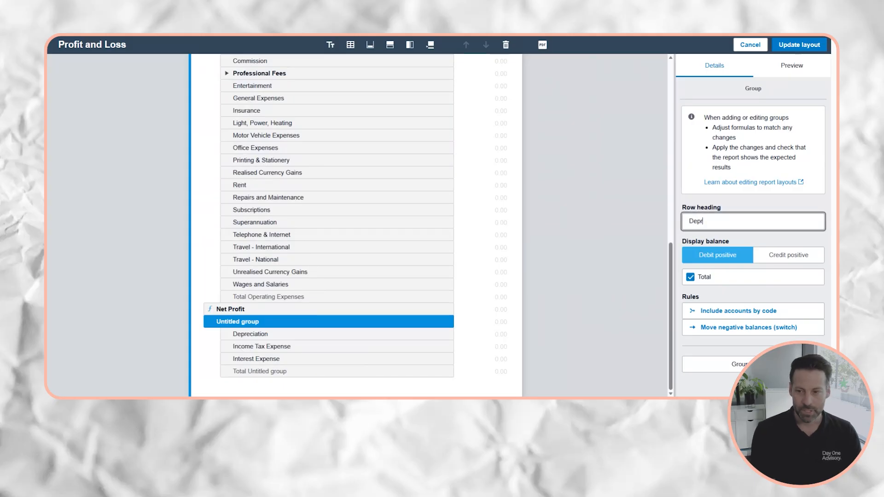
pyautogui.write('eciation, Interest')
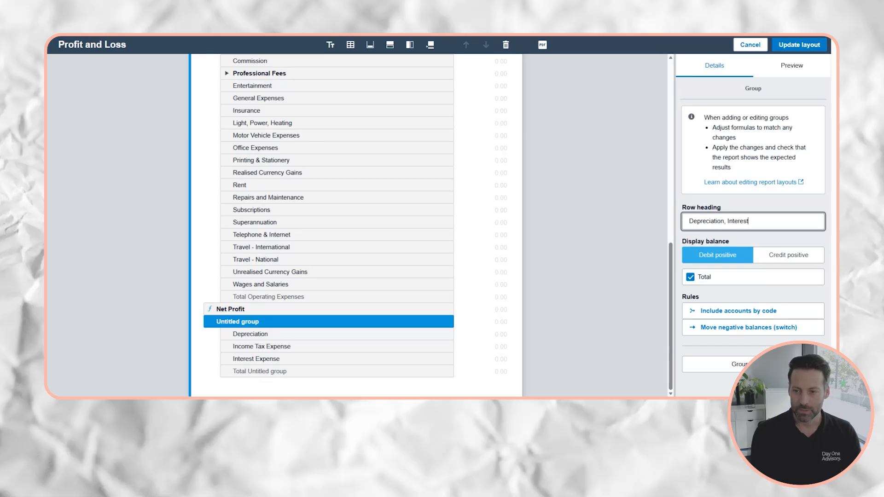
pyautogui.write(' & Tax')
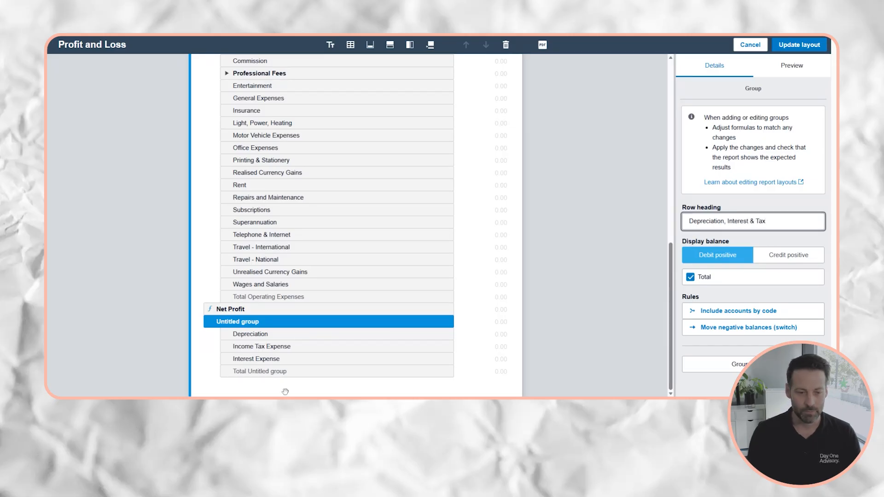
# Change the Net Profit formula row's heading to EBITDA.
pyautogui.click(249, 309)
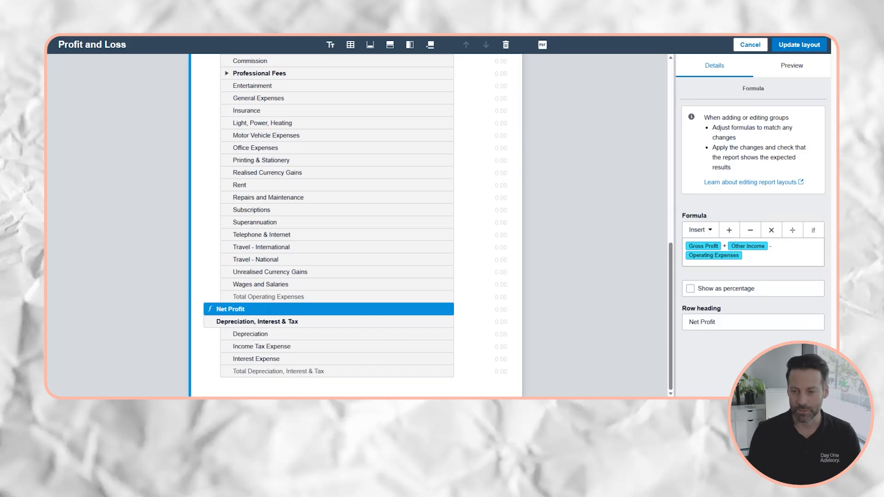
pyautogui.moveTo(723, 324); pyautogui.dragTo(648, 332)
pyautogui.write('EBITDA')
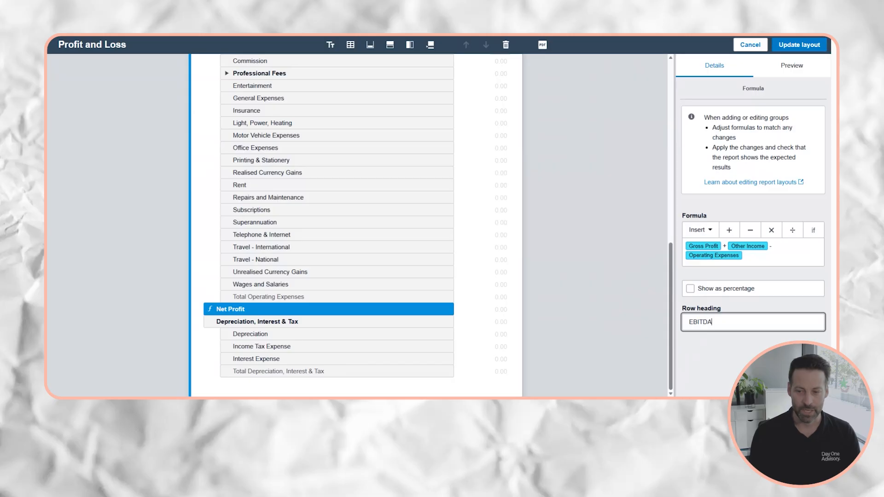
pyautogui.click(587, 327)
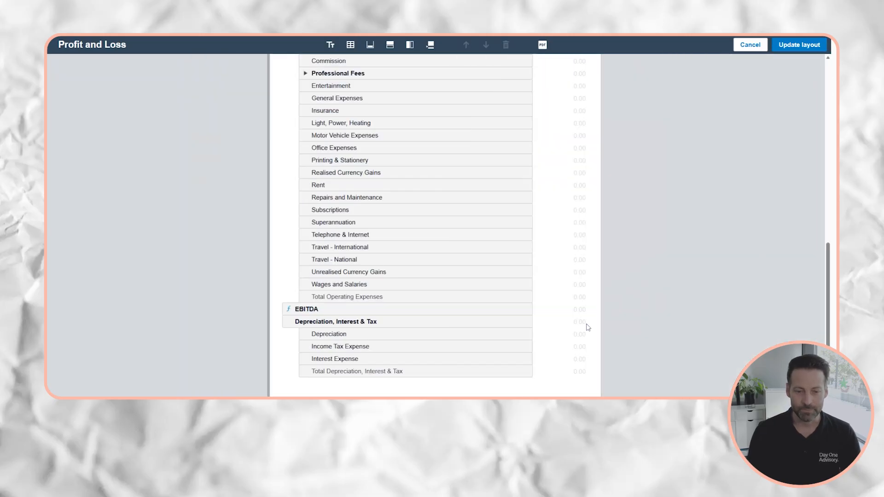
# Add a formula row at the bottom calculating EBITDA − Depreciation, Interest & Tax.
pyautogui.click(461, 325)
pyautogui.click(390, 45)
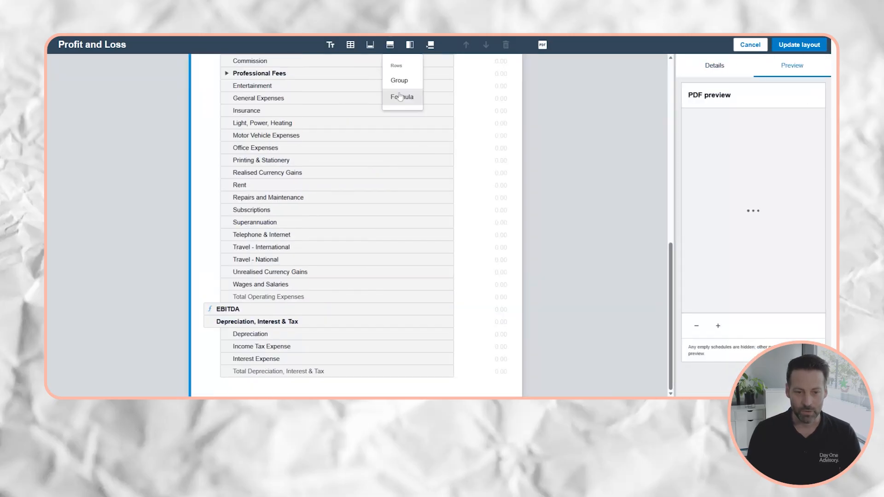
pyautogui.click(399, 97)
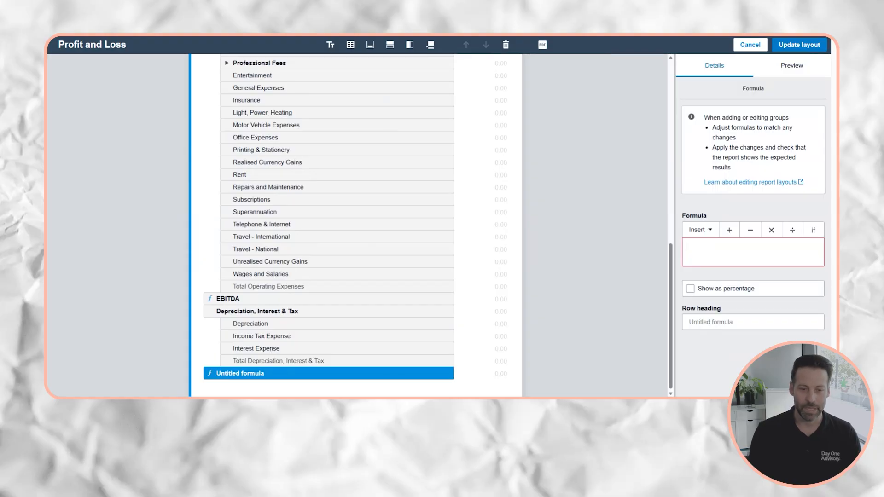
pyautogui.click(700, 230)
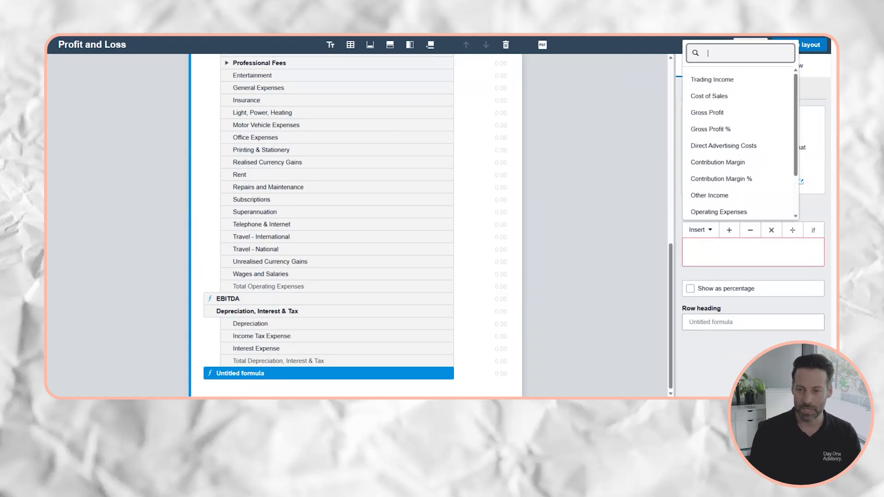
pyautogui.scroll(-1, 712, 203)
pyautogui.click(709, 190)
pyautogui.write('-')
pyautogui.scroll(-3, 731, 206)
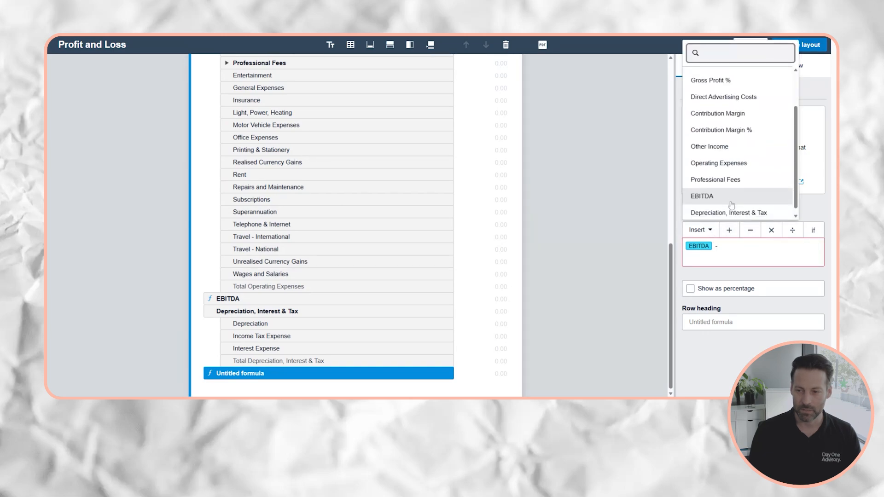
pyautogui.click(731, 211)
pyautogui.click(262, 312)
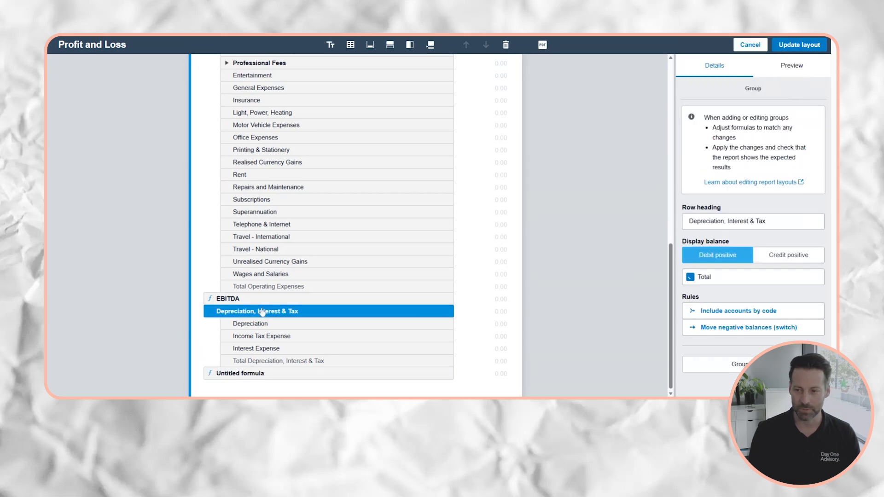
pyautogui.click(261, 372)
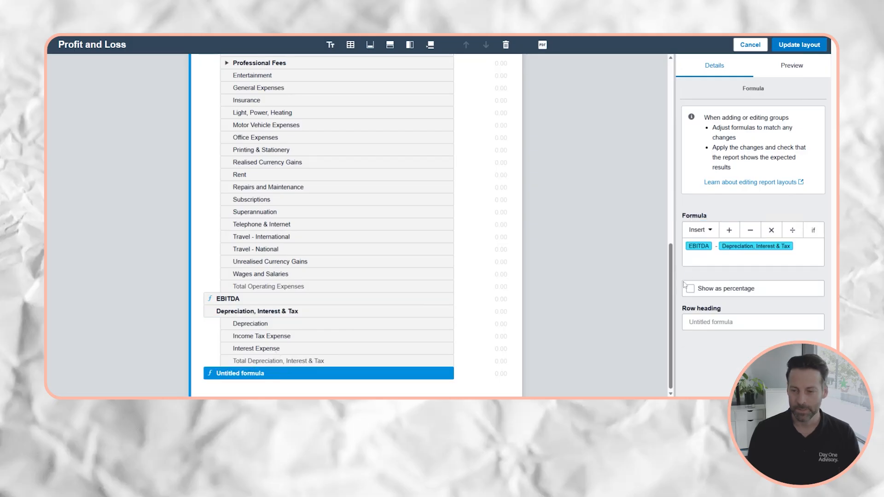
# Give the new formula row the heading 'Net Profit'.
pyautogui.click(691, 322)
pyautogui.write('N')
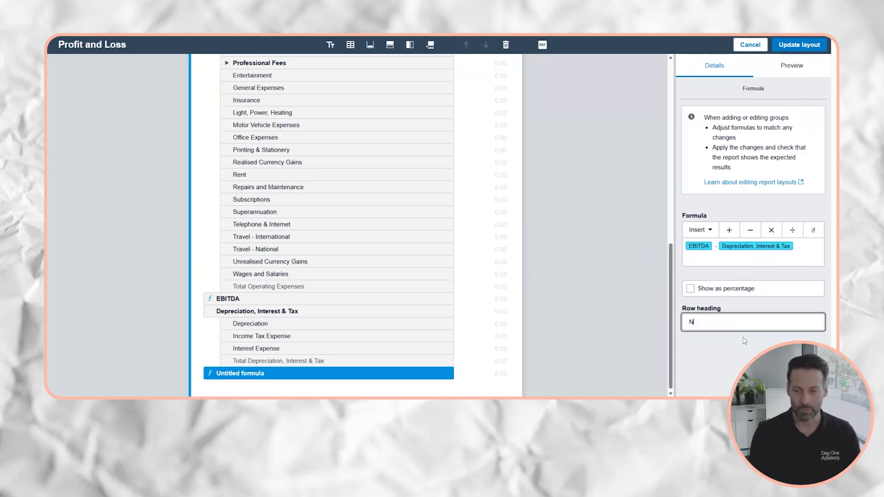
pyautogui.write('et p')
pyautogui.press('BackSpace')
pyautogui.write('Profit')
pyautogui.click(529, 365)
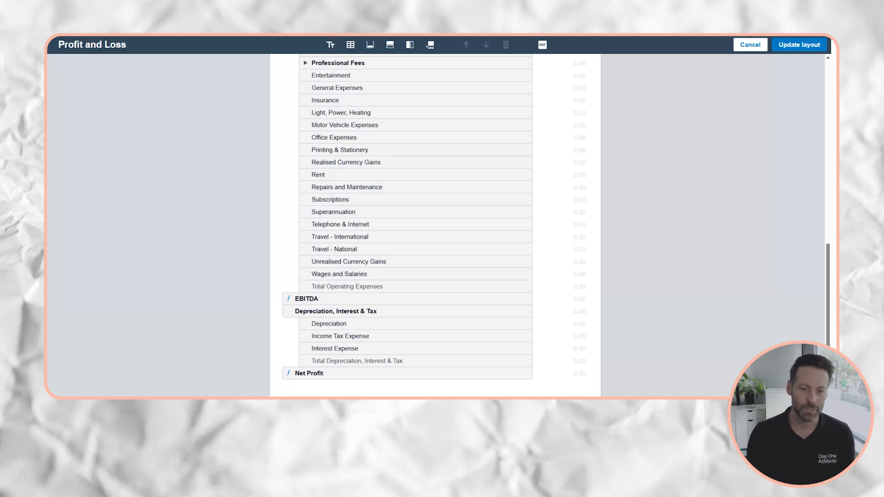
# Add a new formula row placed directly below EBITDA.
pyautogui.click(474, 298)
pyautogui.click(435, 298)
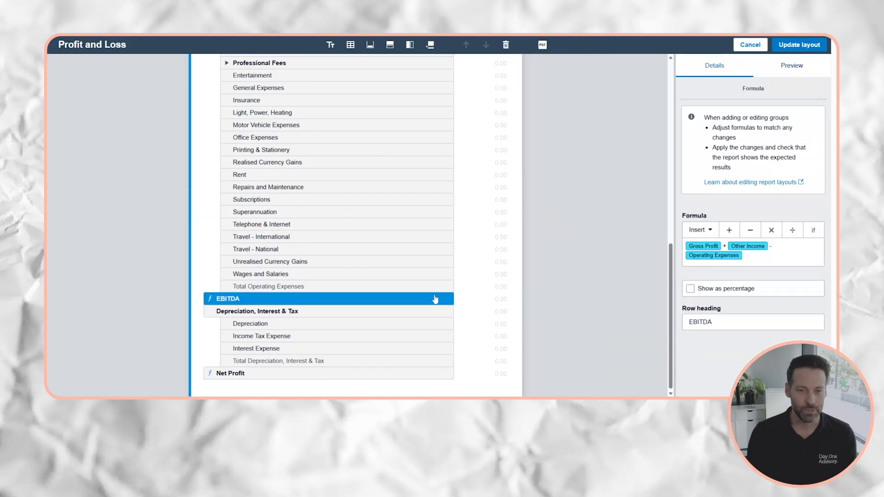
pyautogui.click(390, 44)
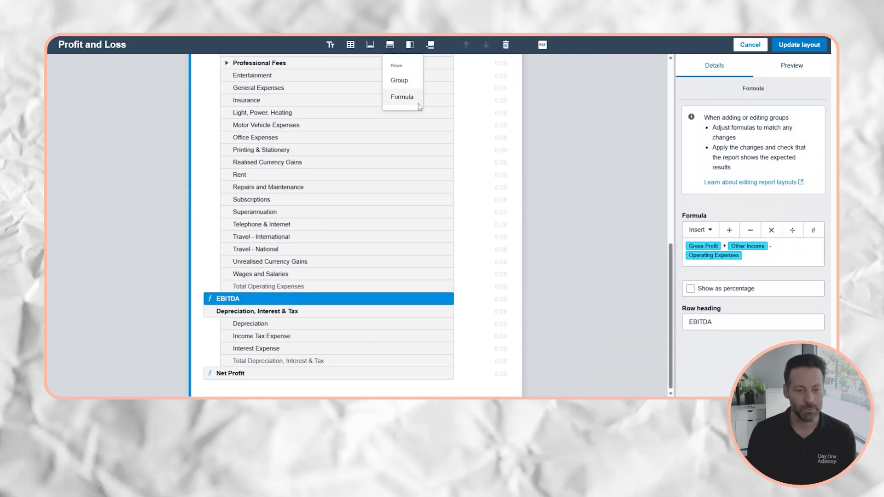
pyautogui.click(402, 96)
pyautogui.moveTo(257, 373); pyautogui.dragTo(257, 298)
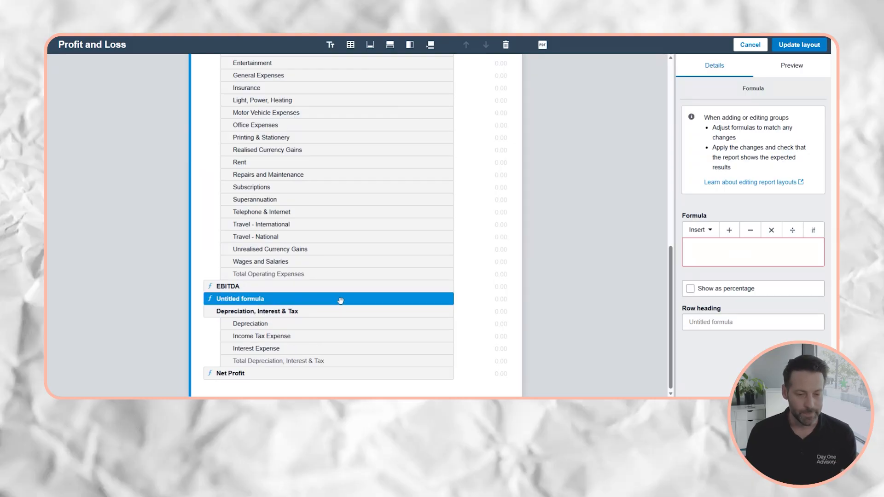
# Set the new row's formula to EBITDA * 12 * 3.5.
pyautogui.click(724, 261)
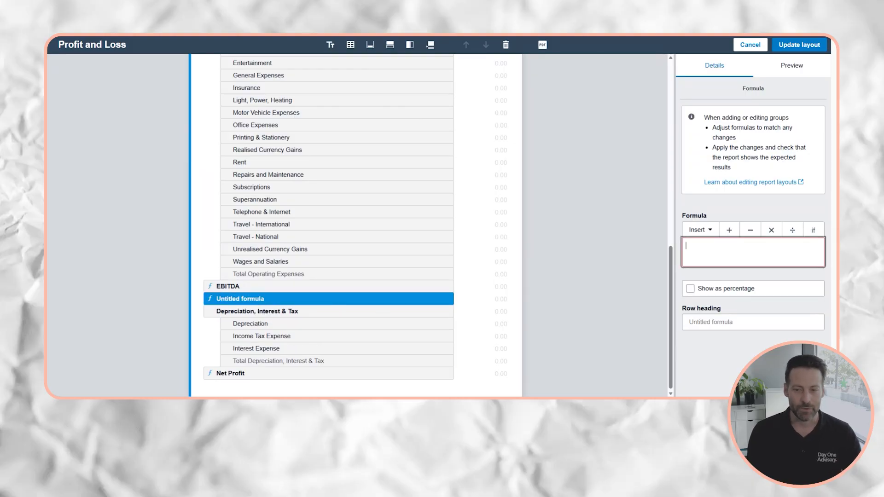
pyautogui.click(706, 231)
pyautogui.scroll(-2, 729, 178)
pyautogui.click(702, 207)
pyautogui.write('*12*')
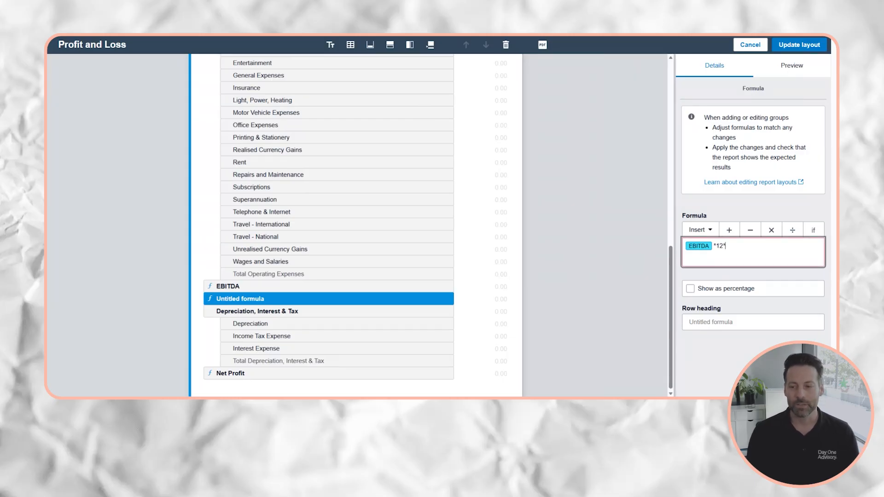
pyautogui.write('3.5')
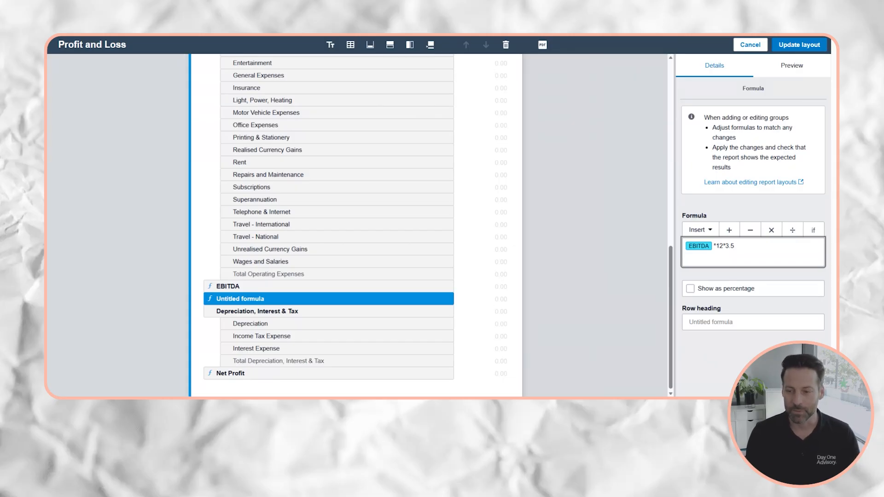
# Give the row the heading 'Valuation' and review the full layout.
pyautogui.click(754, 322)
pyautogui.write('Valuation')
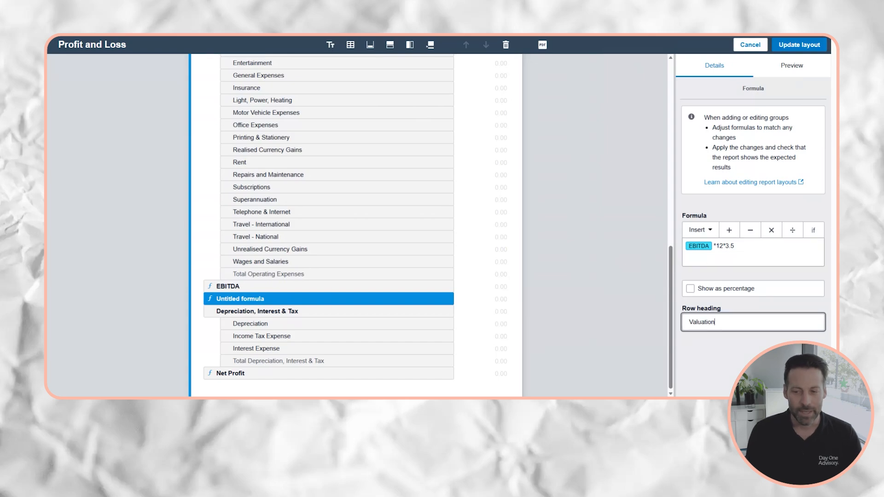
pyautogui.doubleClick(730, 246)
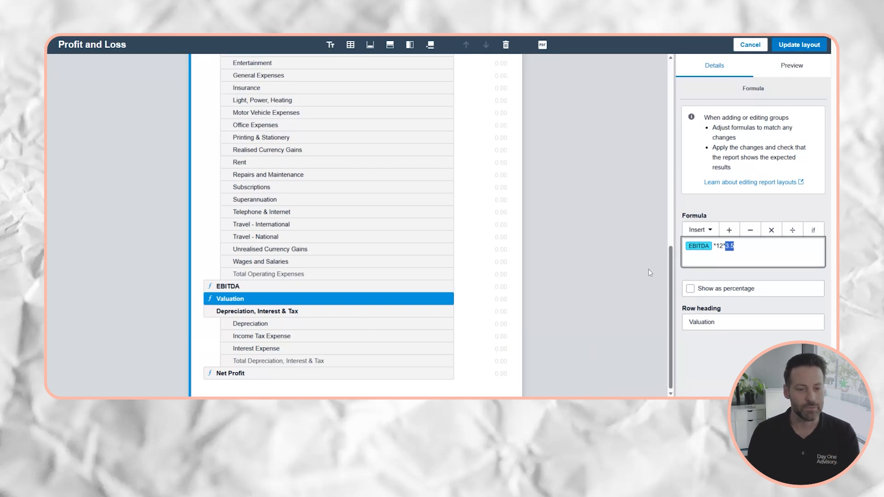
pyautogui.click(629, 270)
pyautogui.scroll(10, 615, 255)
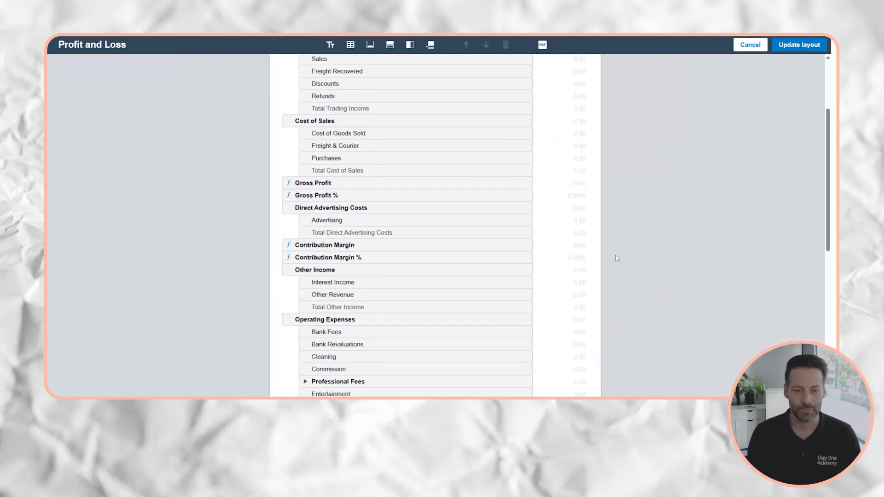
pyautogui.scroll(2, 616, 258)
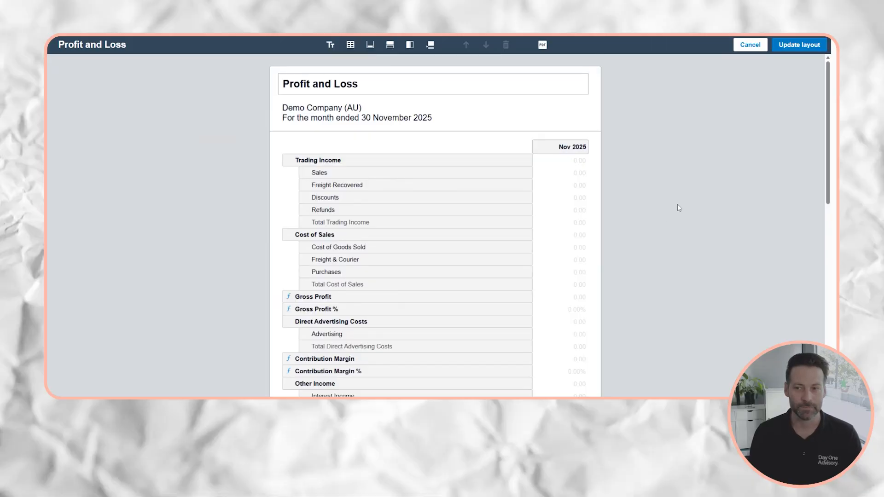
# Save the edited layout with Update layout and return to the November 2025 Profit and Loss report.
pyautogui.click(780, 45)
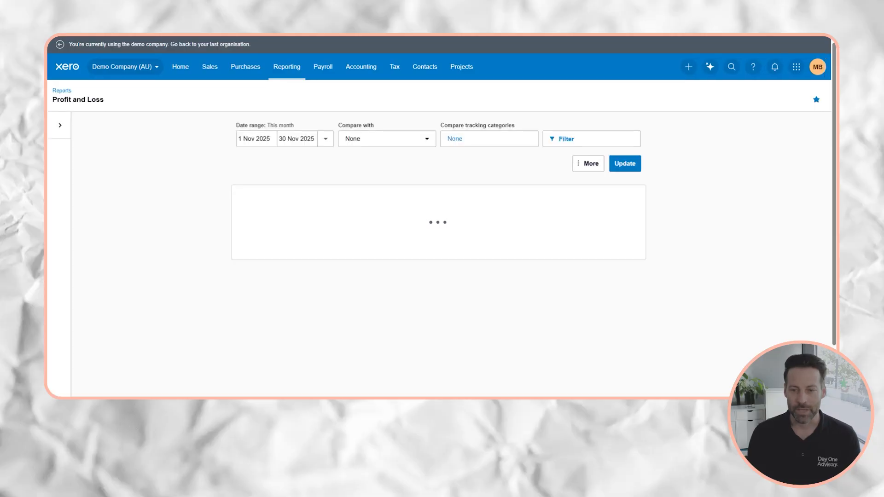
# Review the Gross Profit and Contribution Margin % figures on the report.
pyautogui.scroll(-4, 654, 230)
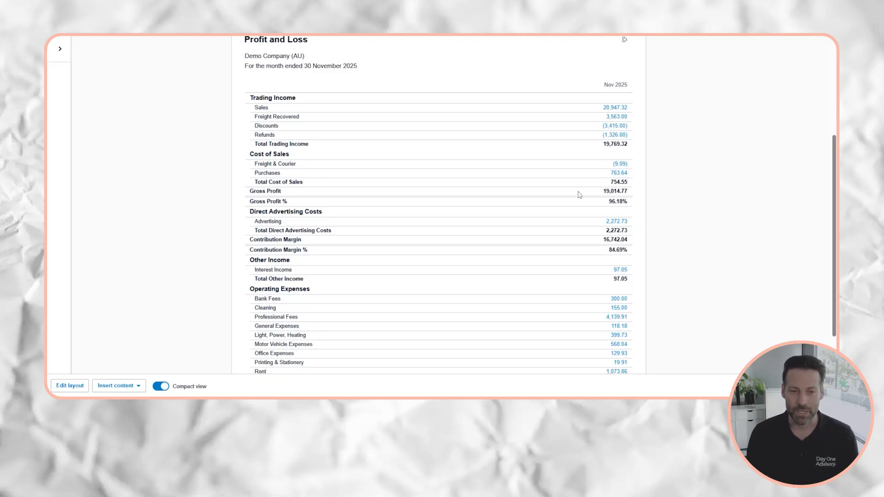
pyautogui.moveTo(603, 191); pyautogui.dragTo(628, 201)
pyautogui.click(666, 215)
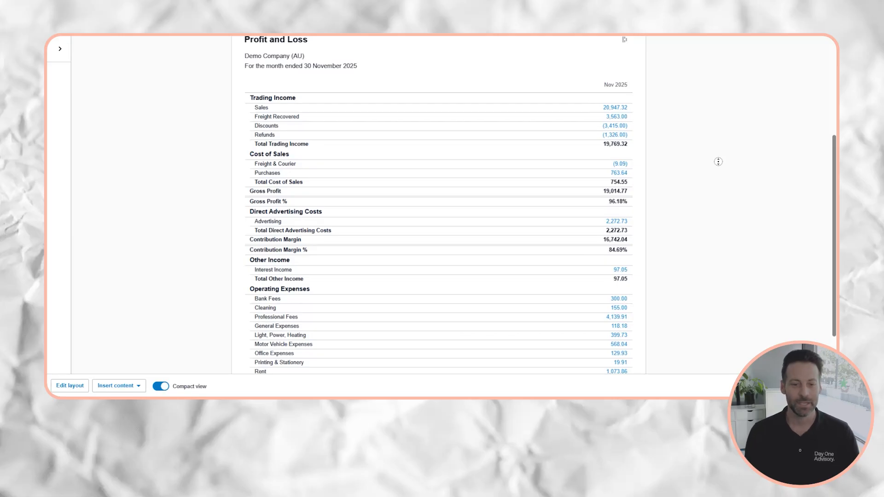
pyautogui.scroll(-3, 717, 159)
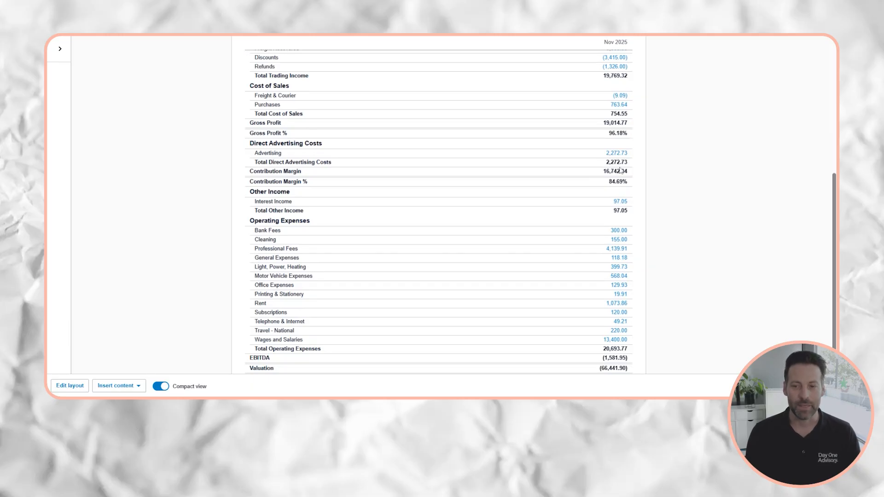
pyautogui.moveTo(609, 182); pyautogui.dragTo(628, 182)
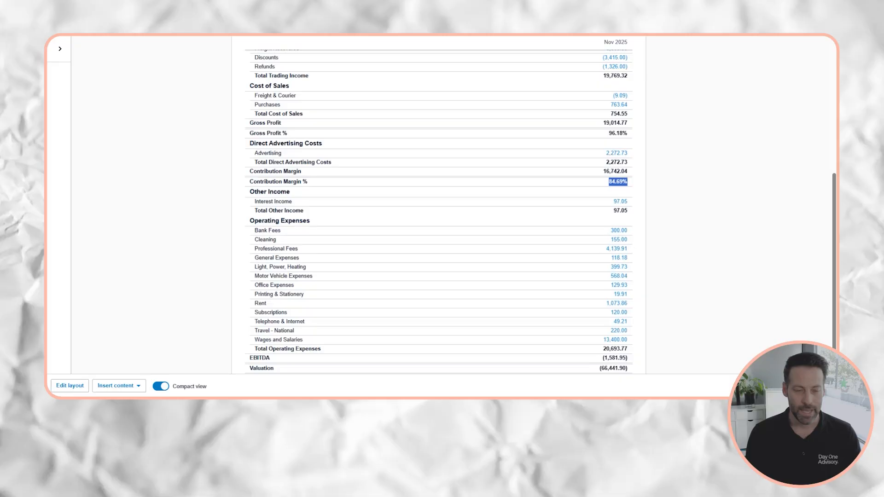
pyautogui.click(728, 201)
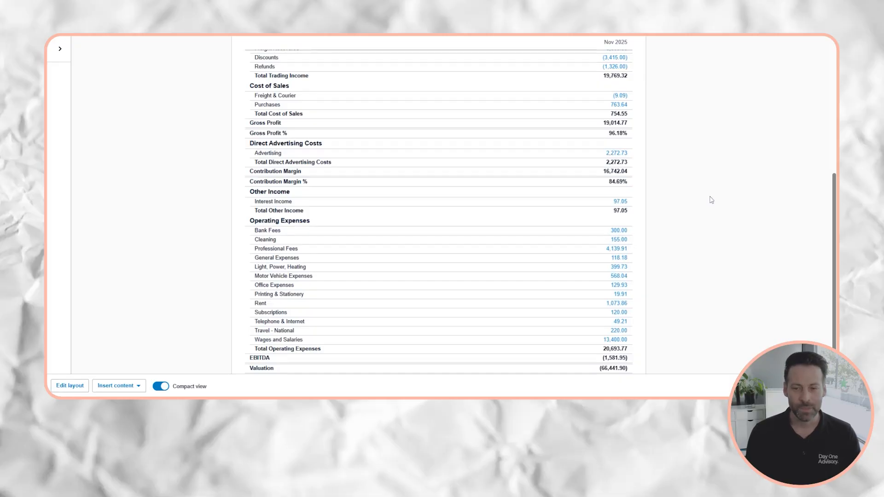
# Check the EBITDA, Valuation and Net Profit figures, then reopen the layout editor.
pyautogui.scroll(-2, 668, 214)
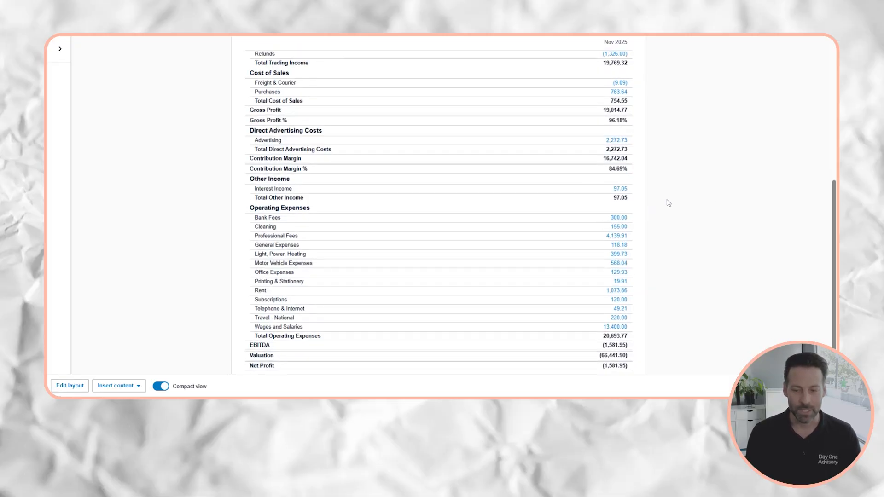
pyautogui.scroll(-1, 667, 201)
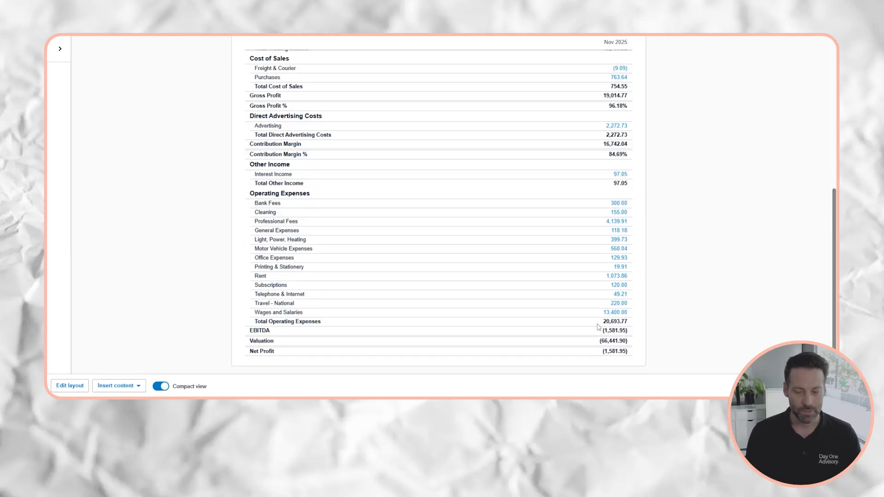
pyautogui.moveTo(598, 324); pyautogui.dragTo(633, 332)
pyautogui.click(633, 332)
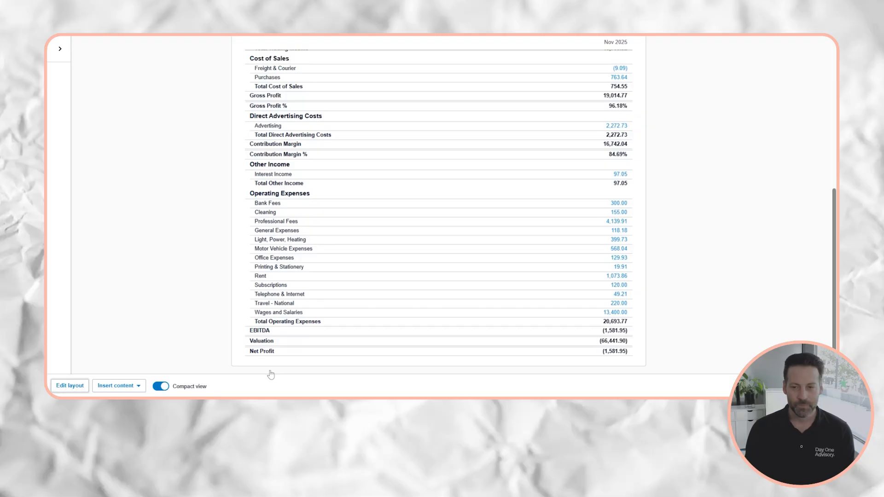
pyautogui.hotkey('alt', 'Left')
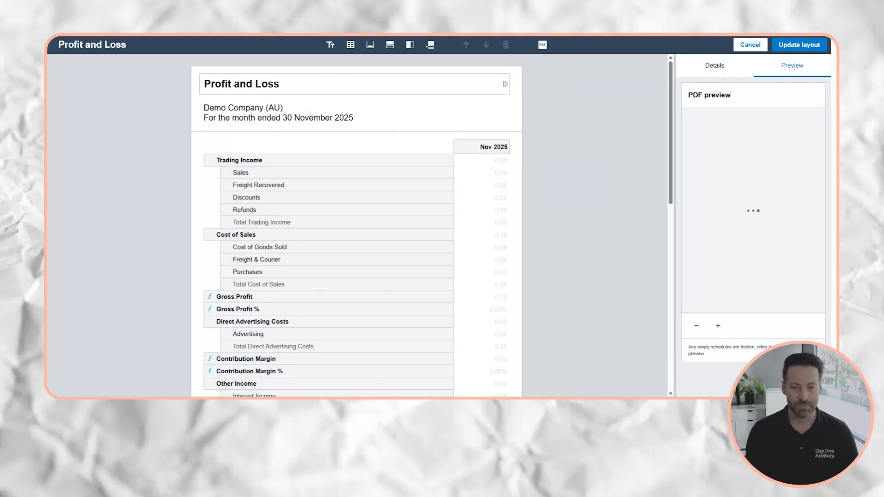
# Add a formula row named MER directly below Contribution Margin %.
pyautogui.scroll(-2, 336, 137)
pyautogui.click(391, 45)
pyautogui.click(389, 97)
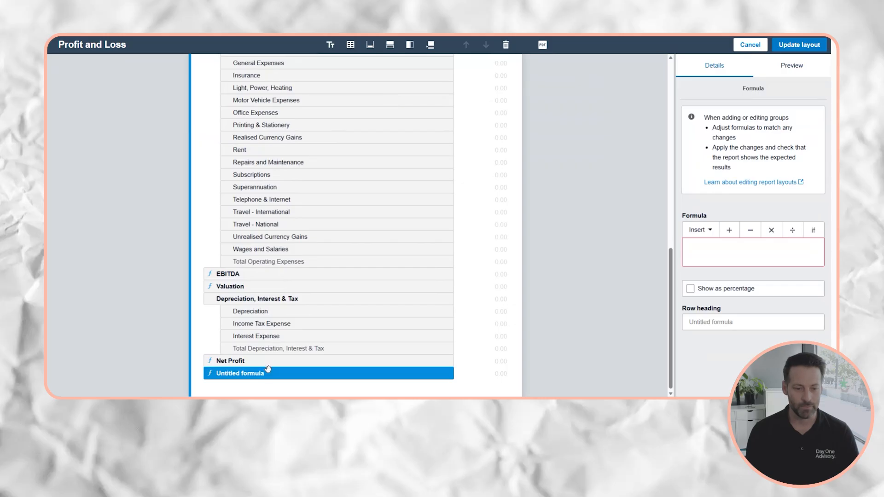
pyautogui.scroll(4, 268, 281)
pyautogui.scroll(2, 267, 282)
pyautogui.moveTo(296, 182); pyautogui.dragTo(296, 198)
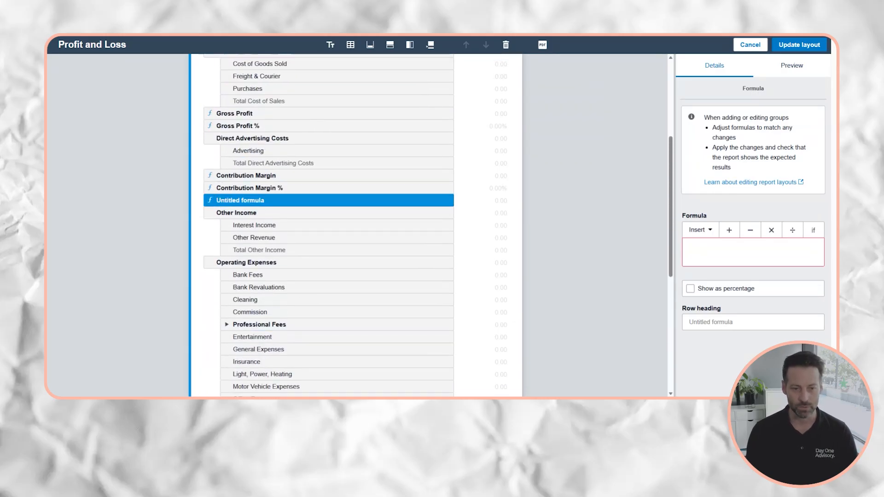
pyautogui.click(705, 323)
pyautogui.write('MET')
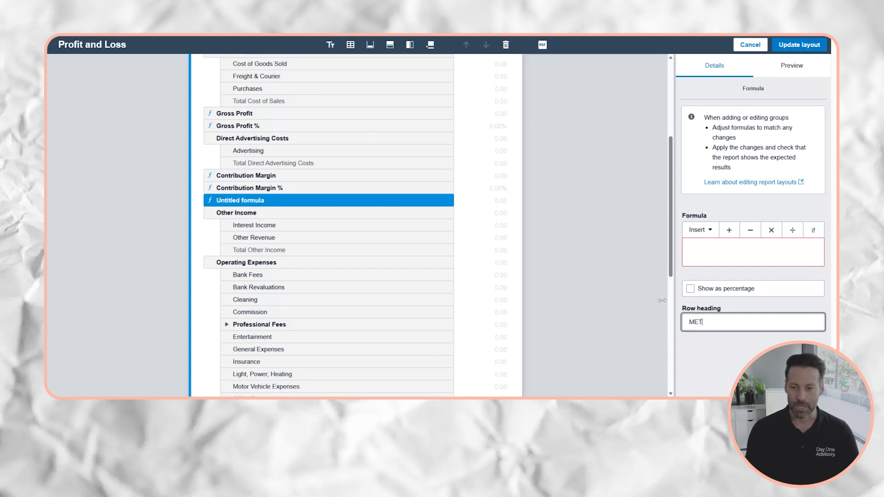
pyautogui.press('BackSpace')
pyautogui.write('R')
# Set the MER formula to Trading Income ÷ Direct Advertising Costs and apply the layout.
pyautogui.click(699, 265)
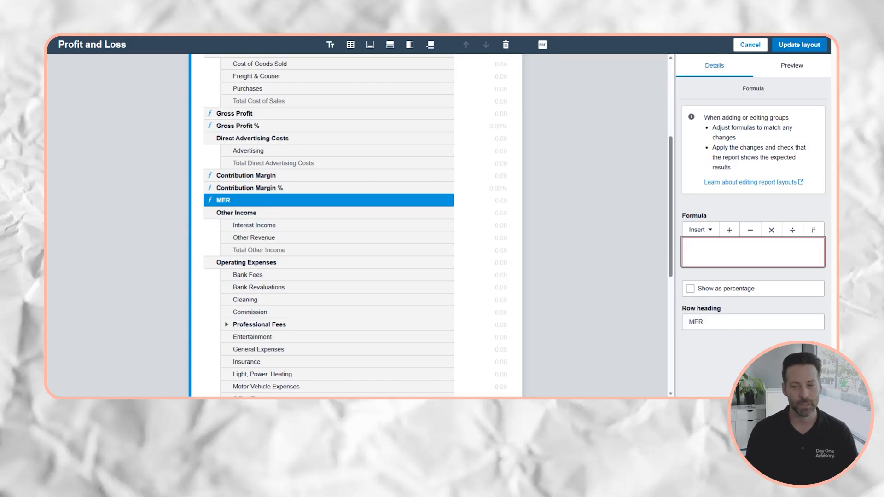
pyautogui.click(698, 230)
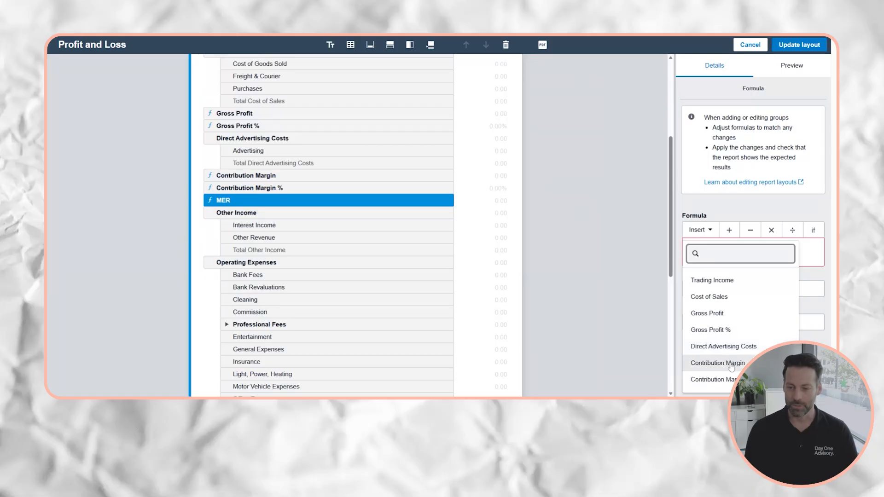
pyautogui.click(712, 280)
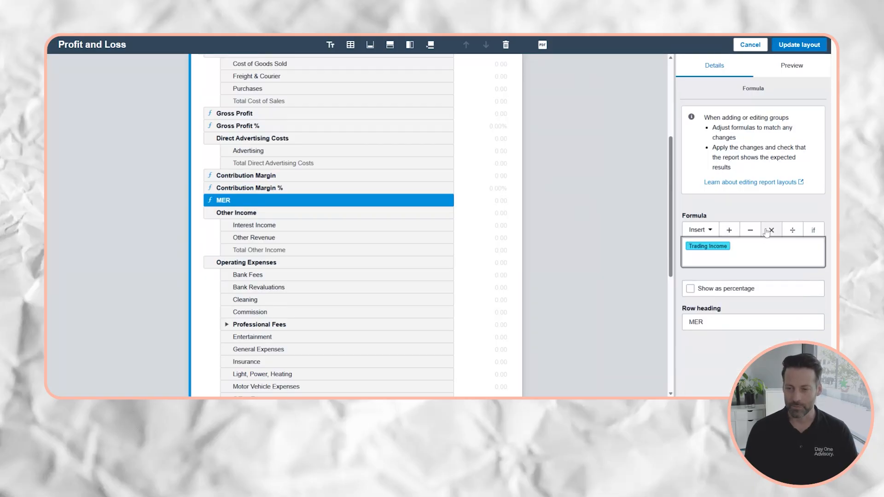
pyautogui.click(797, 233)
pyautogui.click(700, 230)
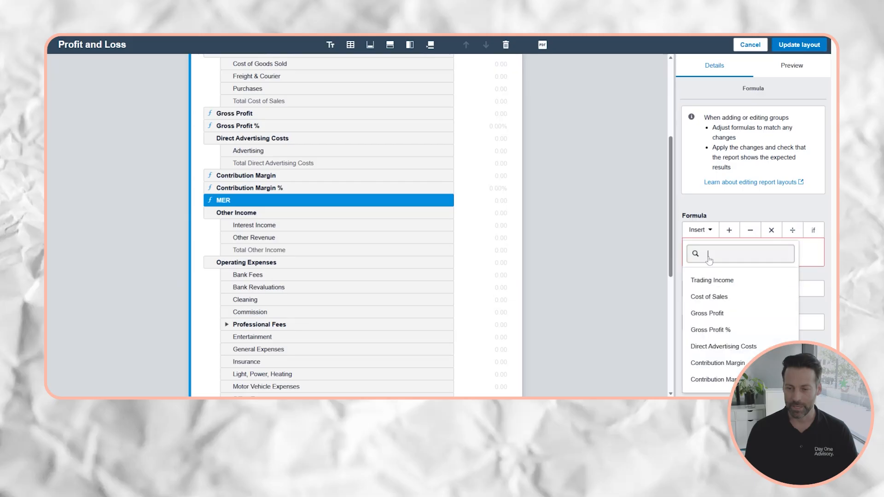
pyautogui.click(723, 348)
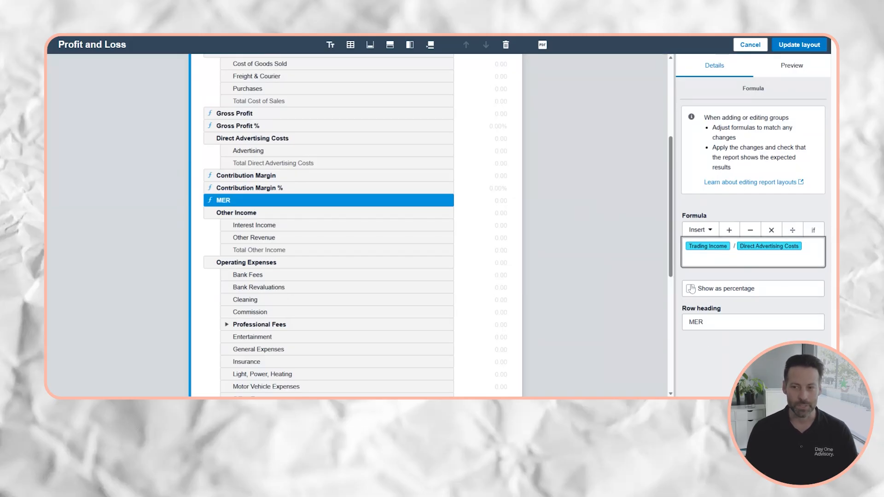
pyautogui.click(781, 50)
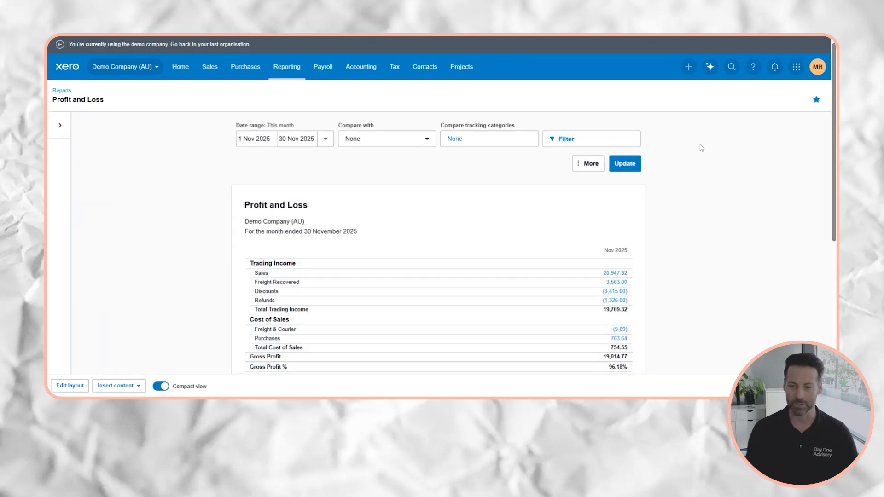
pyautogui.scroll(-3, 714, 149)
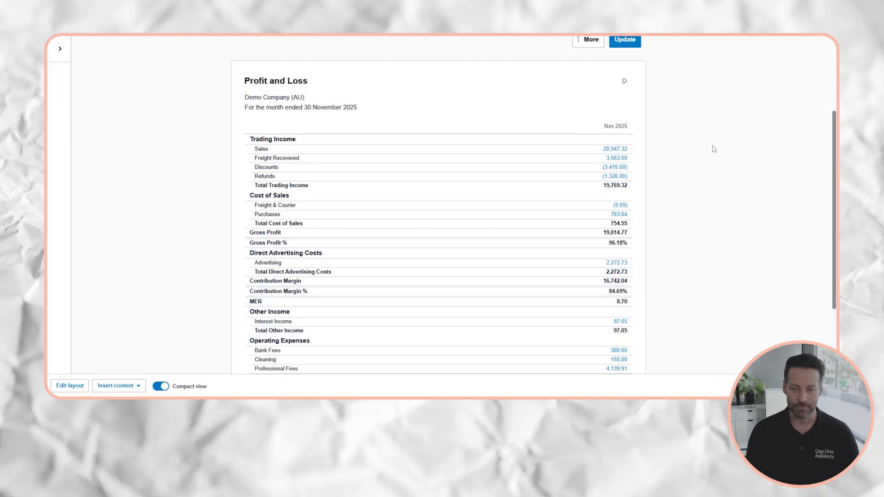
pyautogui.moveTo(617, 302); pyautogui.dragTo(629, 306)
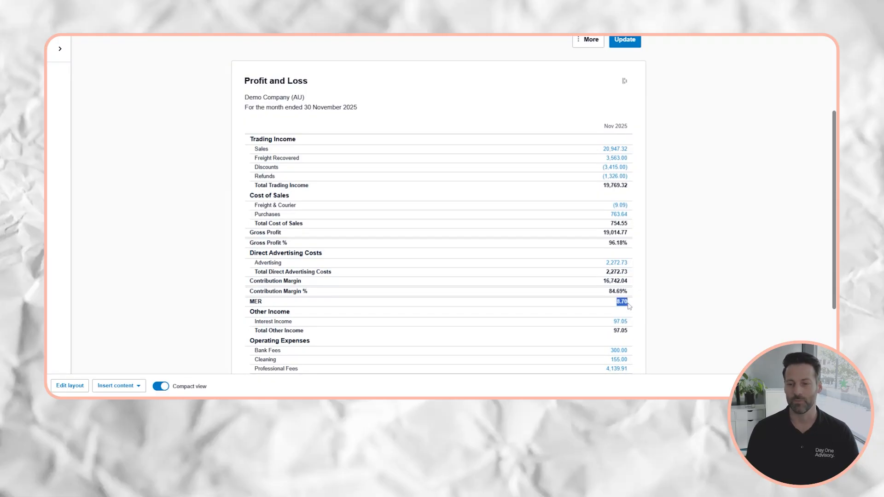
pyautogui.click(629, 307)
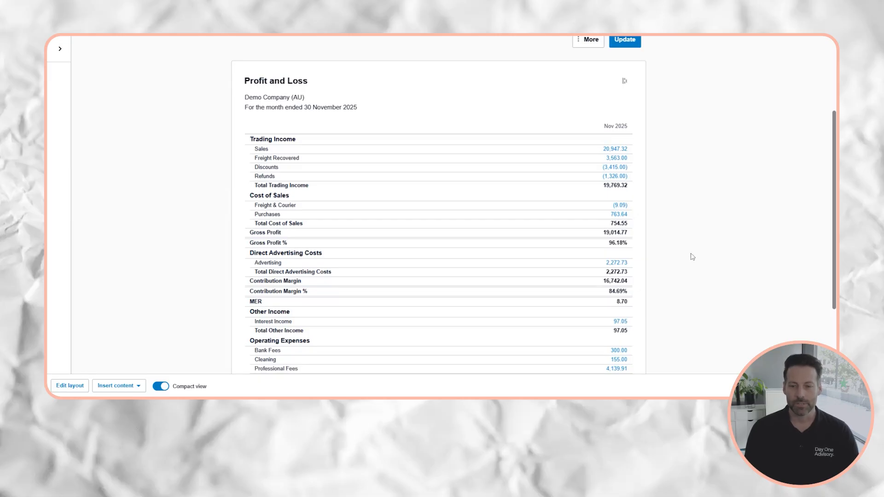
pyautogui.scroll(-2, 695, 244)
pyautogui.scroll(1, 705, 236)
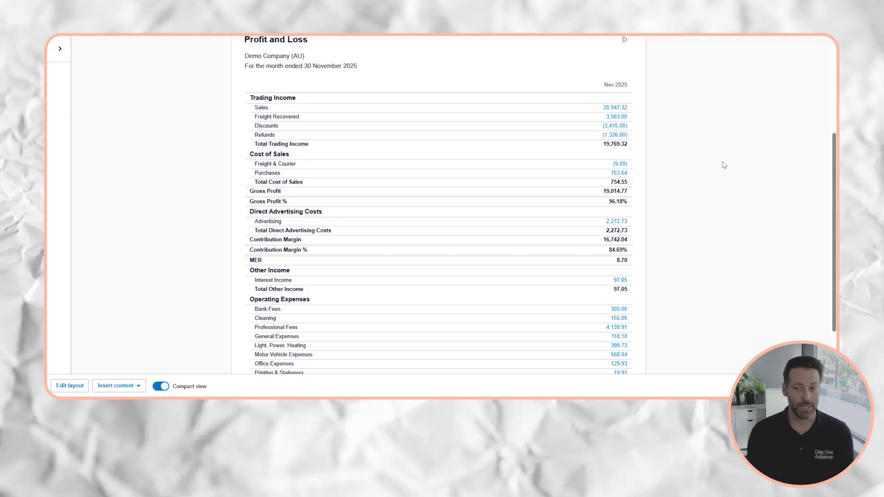
pyautogui.scroll(5, 723, 165)
pyautogui.click(329, 105)
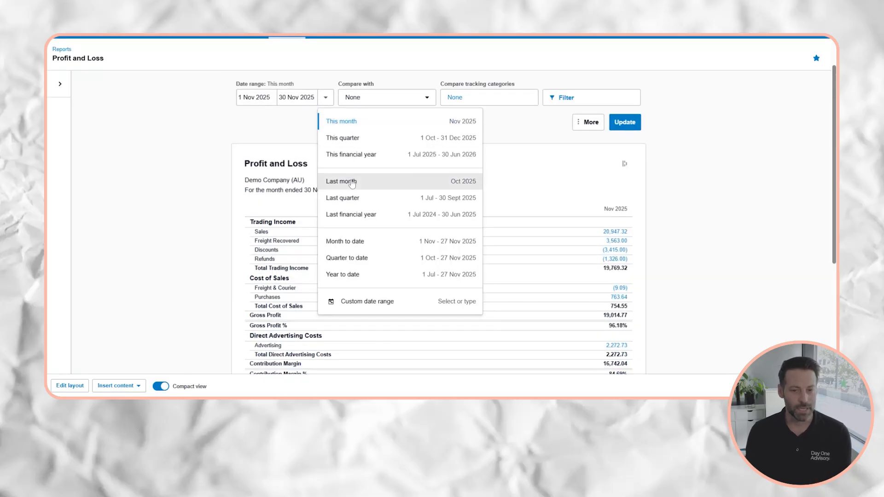
pyautogui.click(382, 97)
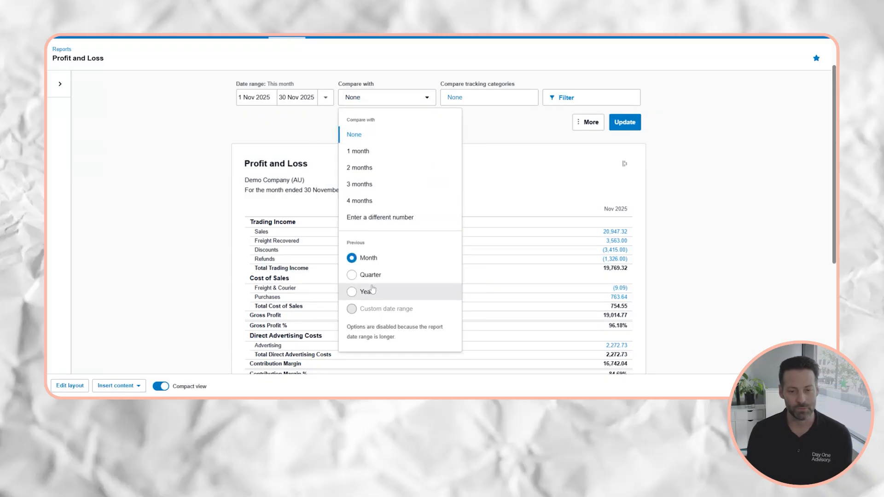
pyautogui.click(326, 97)
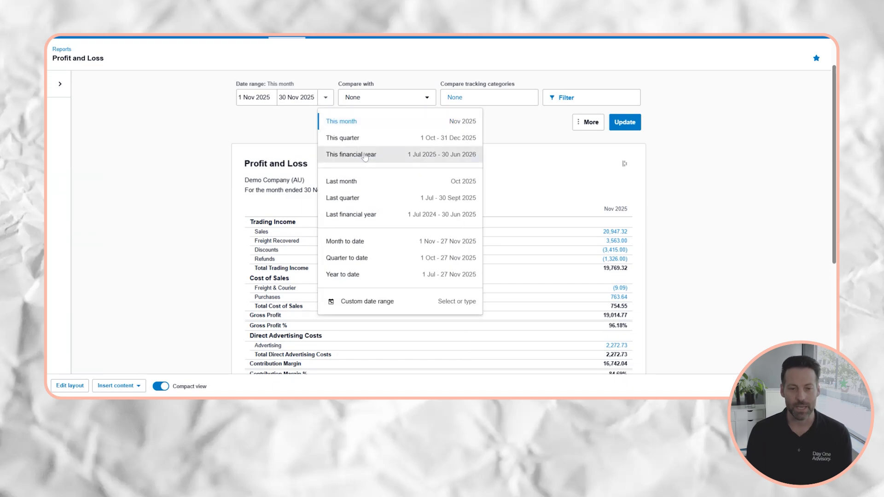
pyautogui.click(723, 176)
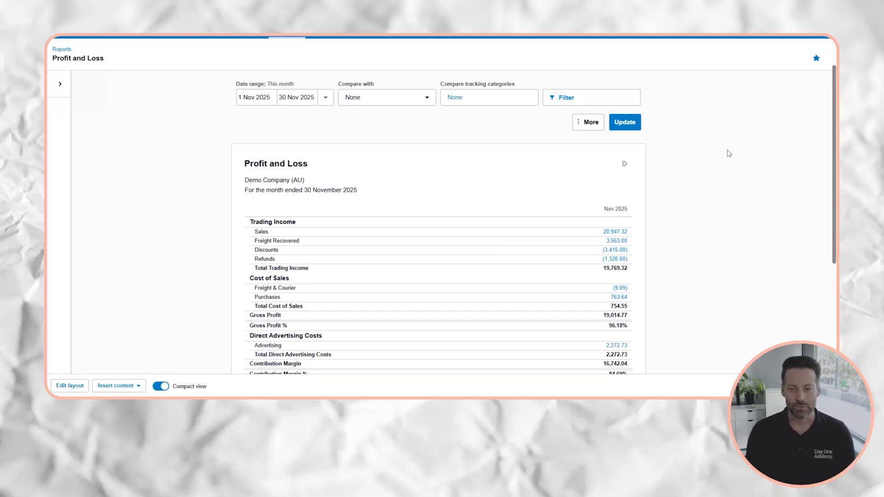
pyautogui.scroll(-3, 726, 152)
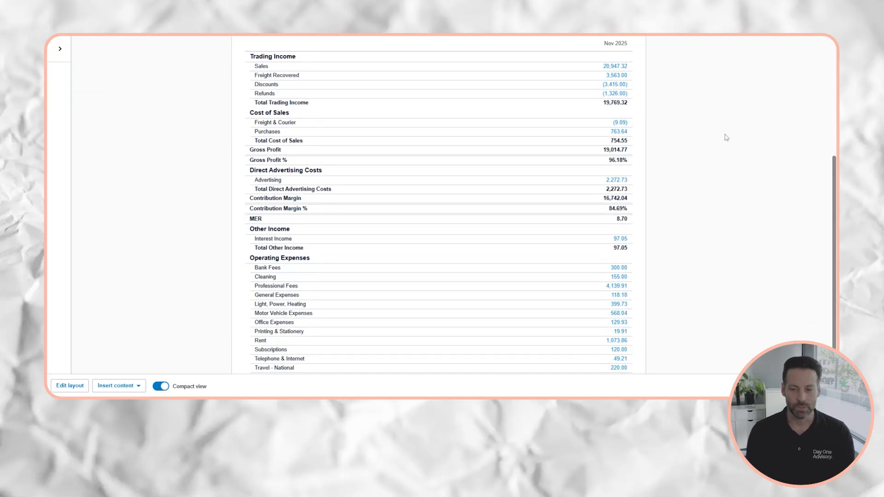
pyautogui.scroll(-2, 732, 157)
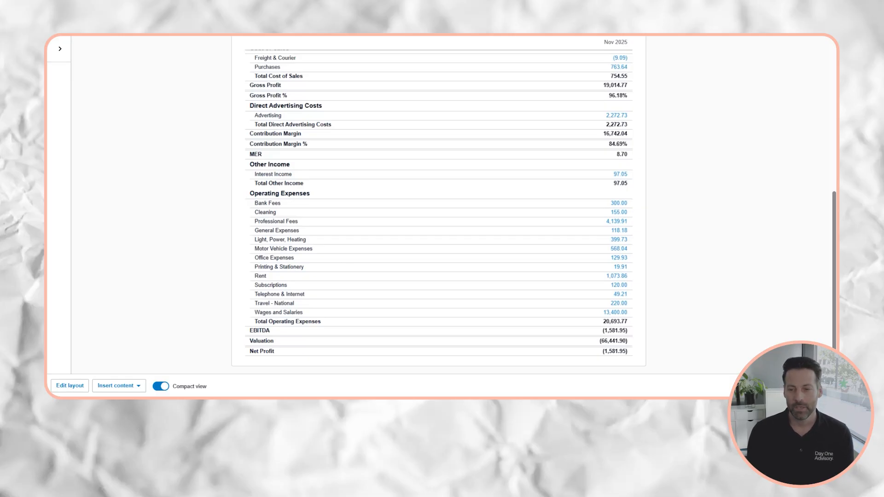
pyautogui.scroll(5, 672, 222)
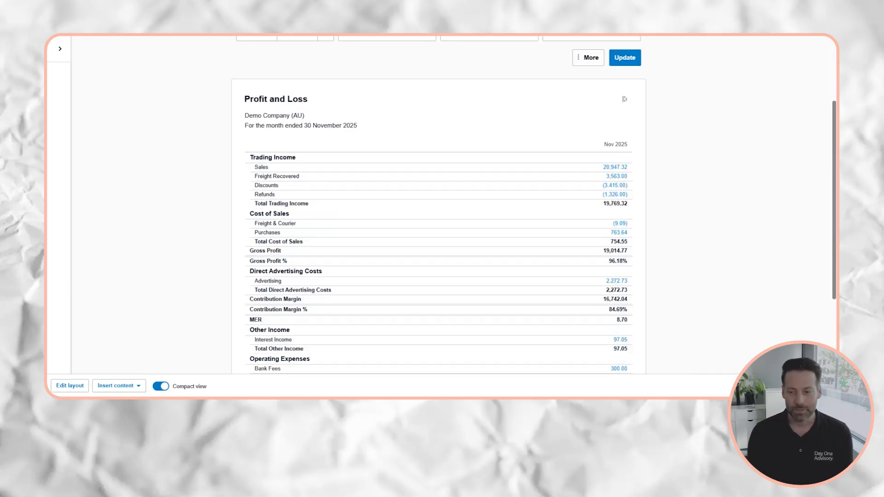
# Save the report as the default custom report named 'Profit and Loss 2'.
pyautogui.click(767, 386)
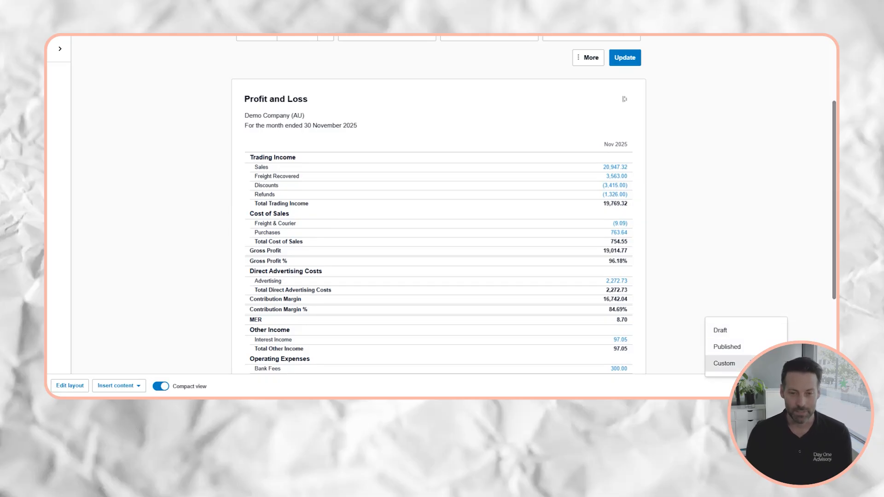
pyautogui.click(724, 363)
pyautogui.moveTo(419, 207); pyautogui.dragTo(335, 209)
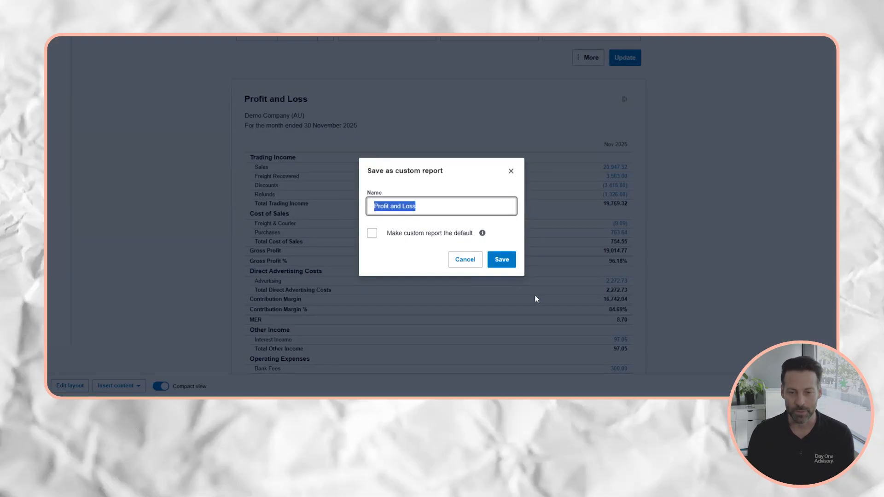
pyautogui.click(371, 234)
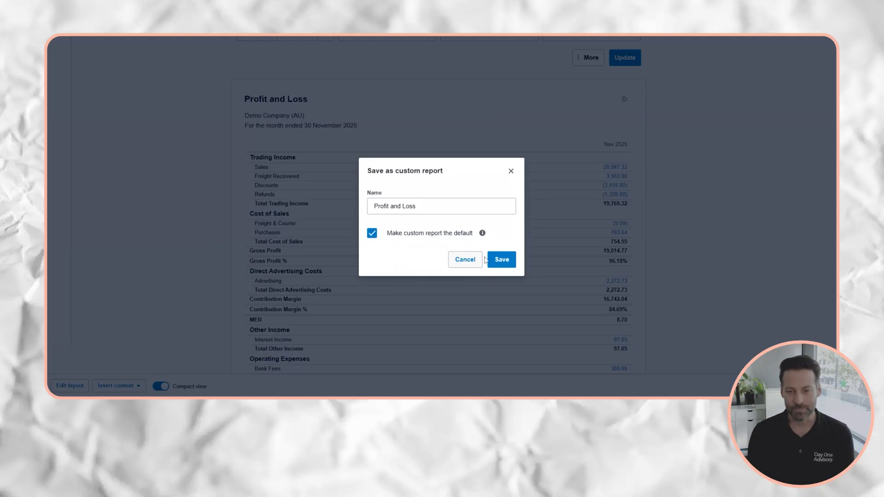
pyautogui.click(502, 261)
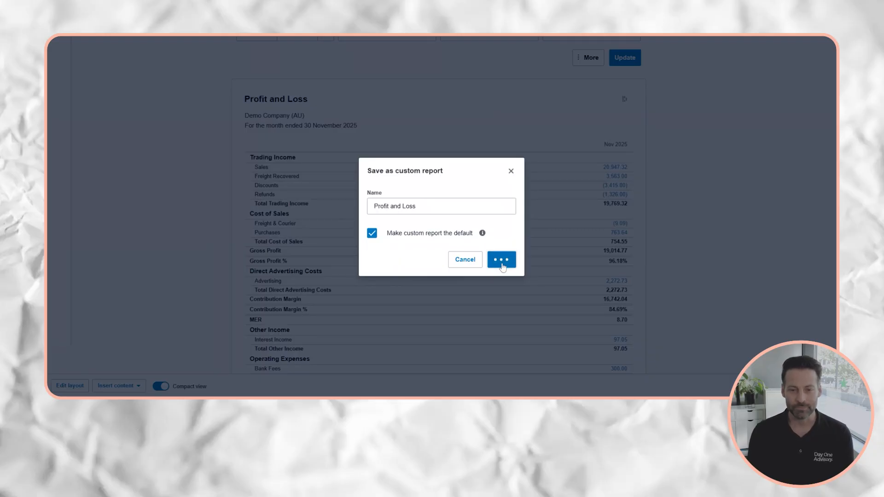
pyautogui.click(478, 207)
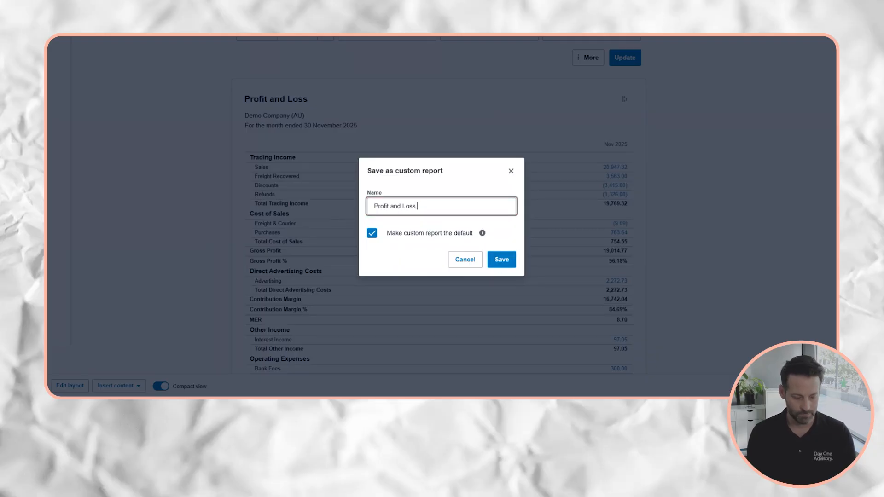
pyautogui.write('2')
pyautogui.click(511, 265)
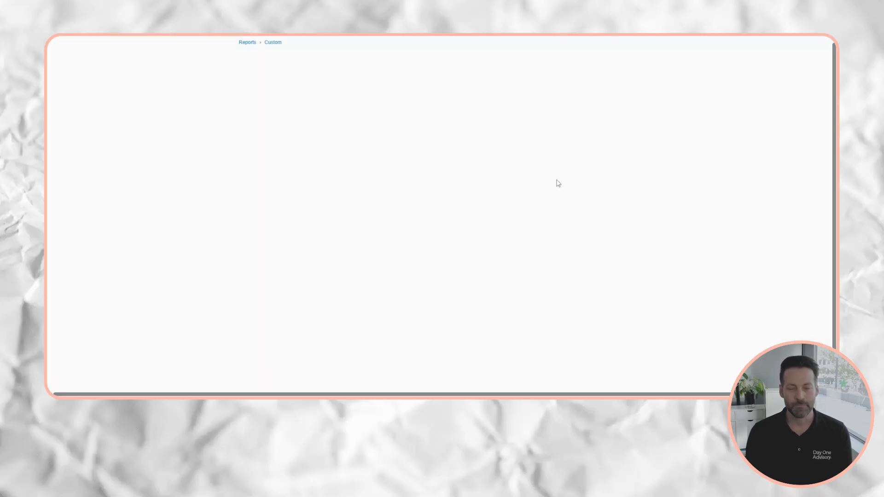
# Open the Custom reports list to confirm Profit and Loss 2 is Default and in Favourites.
pyautogui.click(286, 66)
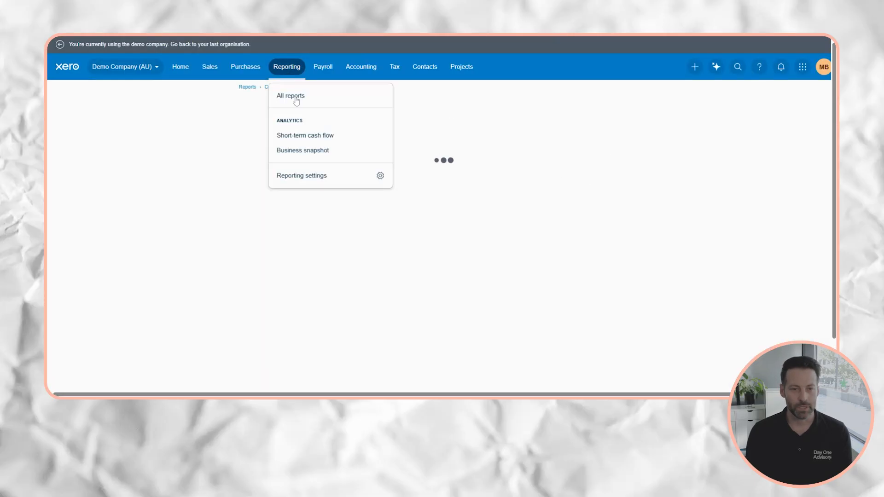
pyautogui.click(297, 95)
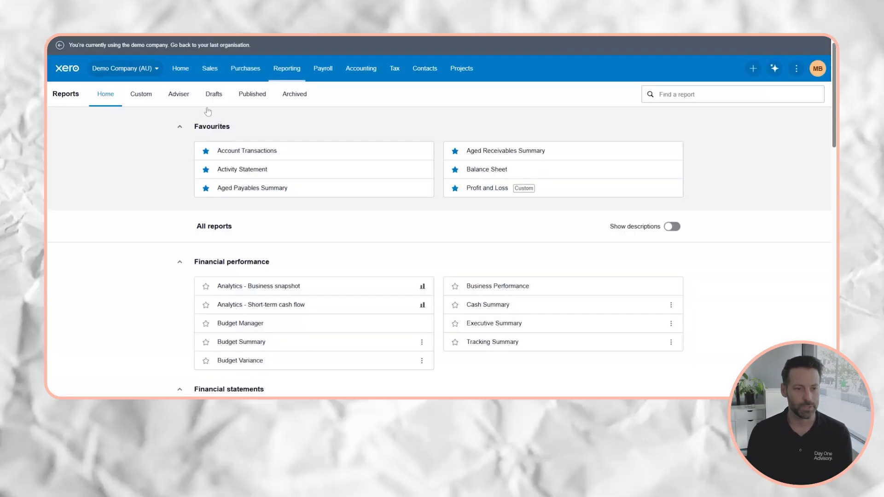
pyautogui.click(150, 100)
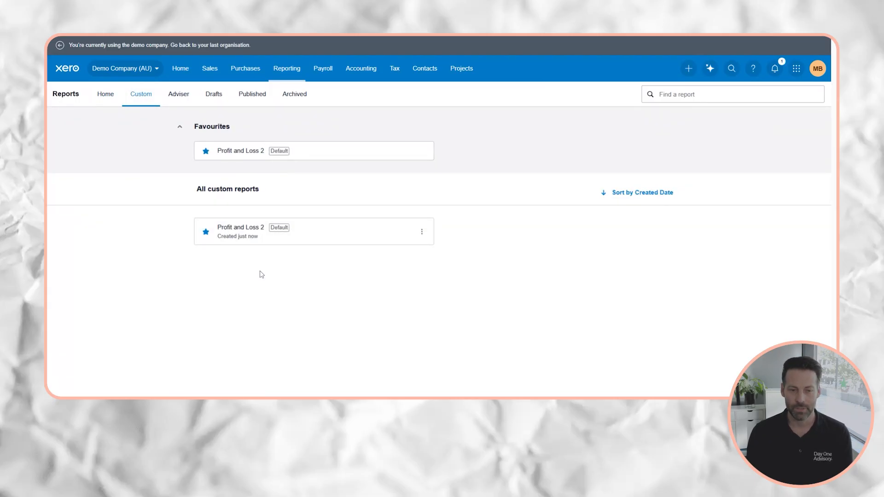
pyautogui.click(295, 69)
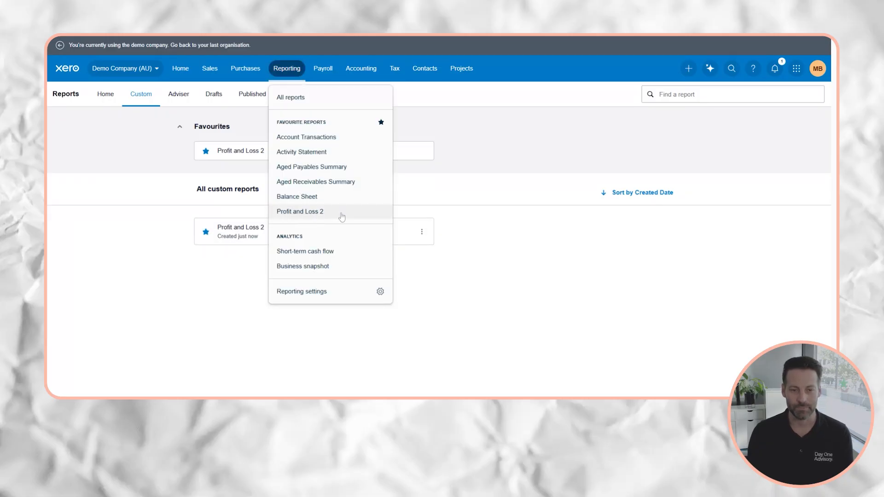